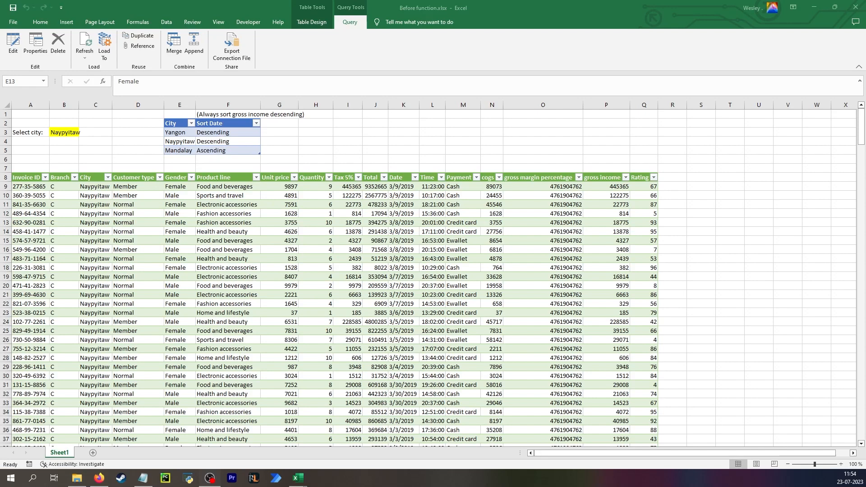
# Open Query1 in the Power Query Editor and maximize its window
pyautogui.moveTo(0, 191); pyautogui.dragTo(538, 52)
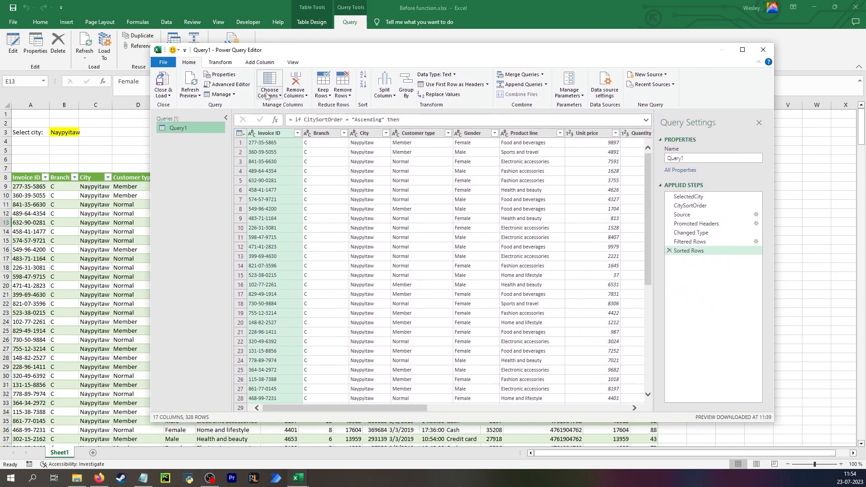
pyautogui.moveTo(282, 57); pyautogui.dragTo(277, 125)
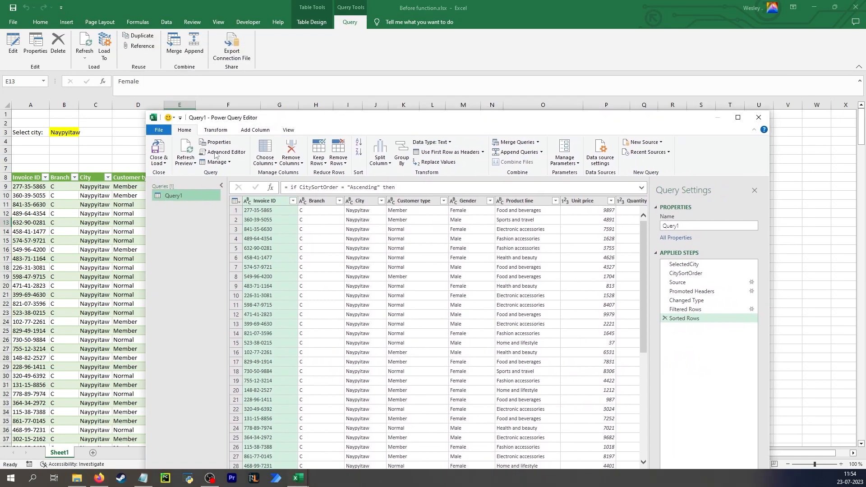
pyautogui.moveTo(229, 119); pyautogui.dragTo(216, 189)
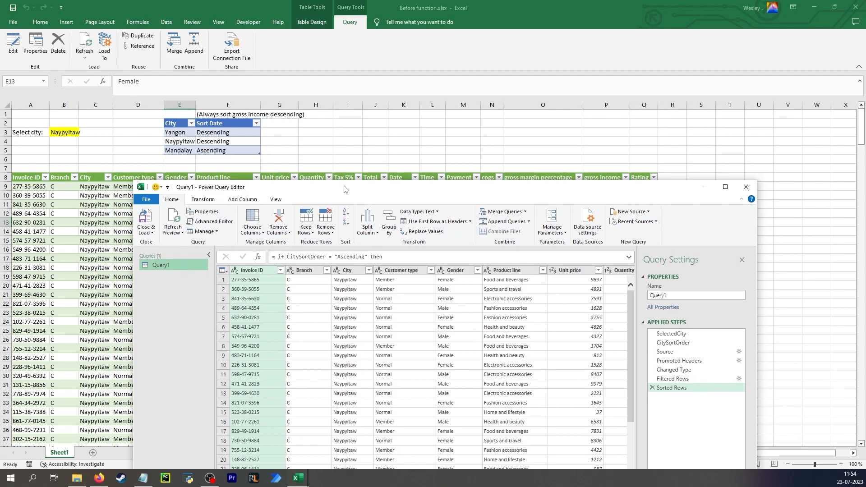
pyautogui.moveTo(344, 187); pyautogui.dragTo(327, 45)
pyautogui.click(710, 45)
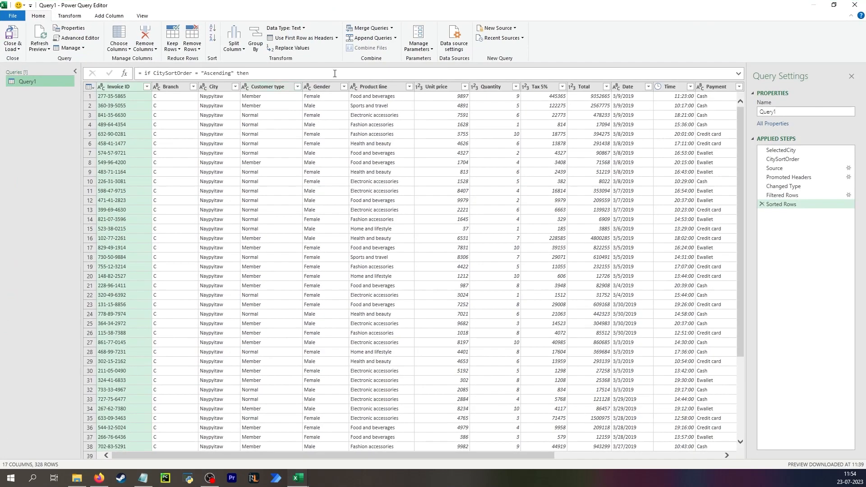
# Expand the formula display and inspect the formula of Query1's SelectedCity step
pyautogui.click(740, 75)
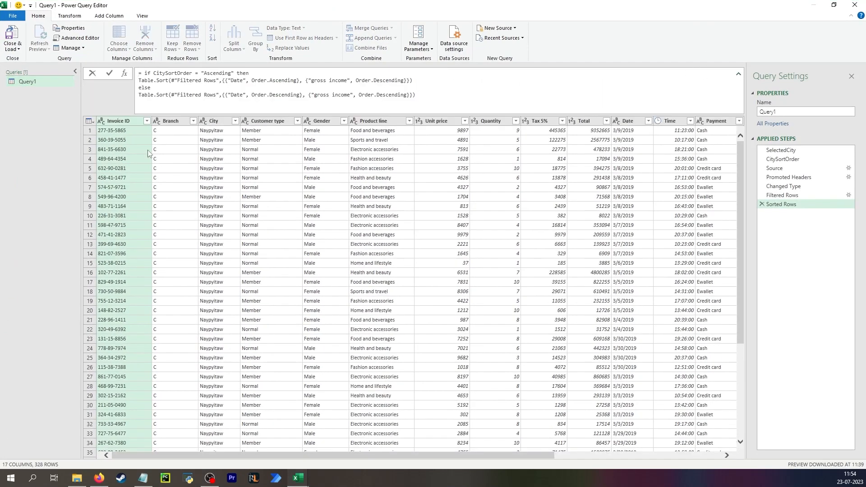
pyautogui.click(804, 151)
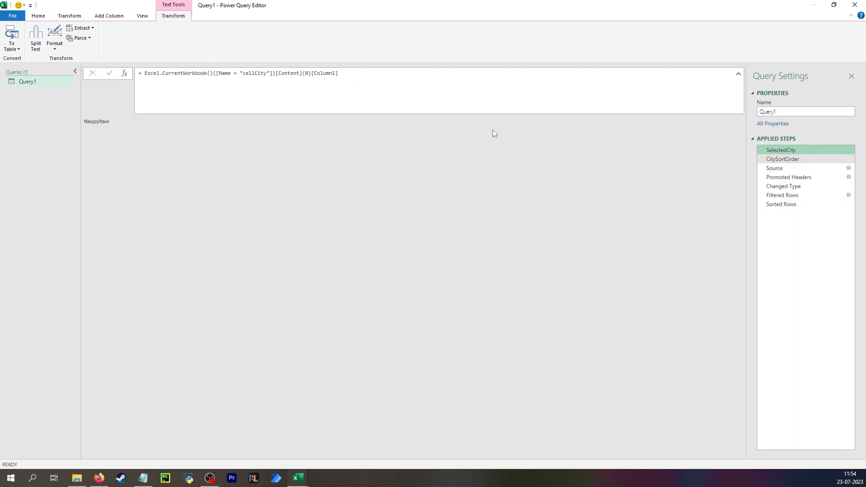
# Create two new query parameters and select the first one for editing
pyautogui.click(38, 15)
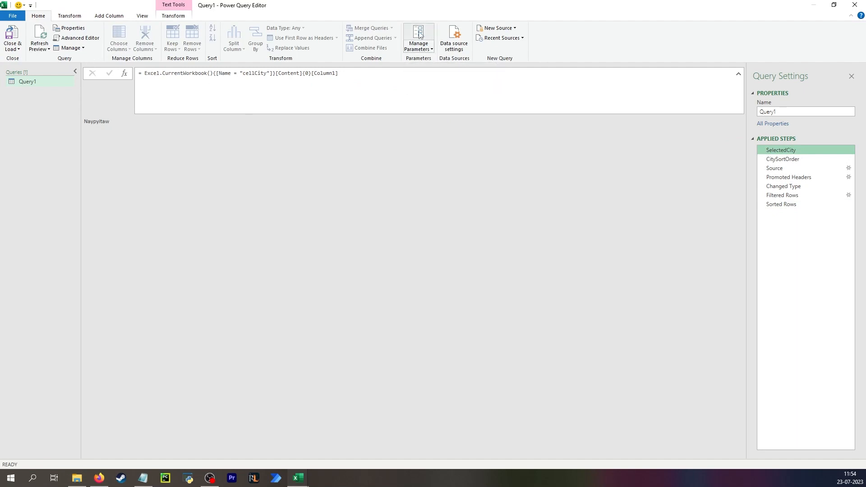
pyautogui.click(418, 33)
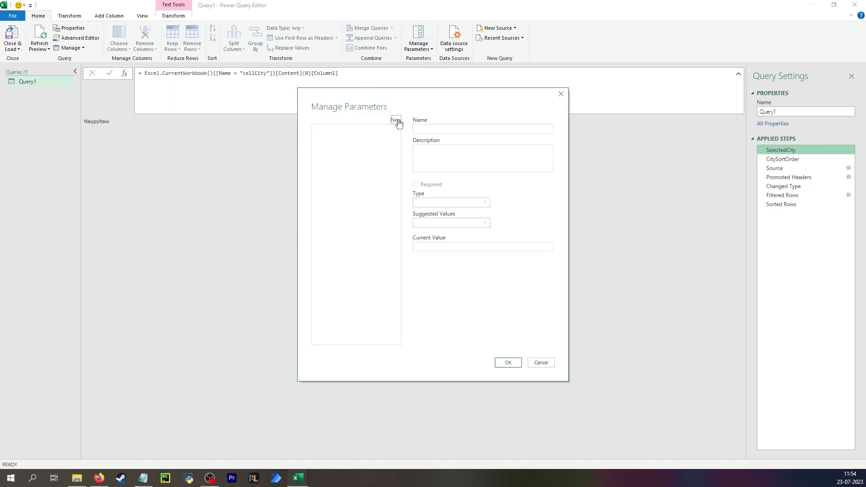
pyautogui.click(396, 121)
pyautogui.click(397, 121)
pyautogui.click(368, 134)
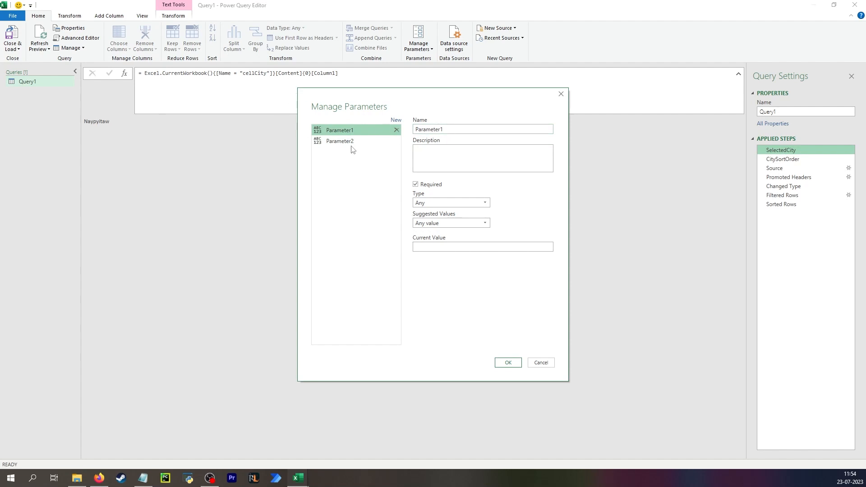
# Rename the first parameter as pSelectedCity
pyautogui.doubleClick(460, 130)
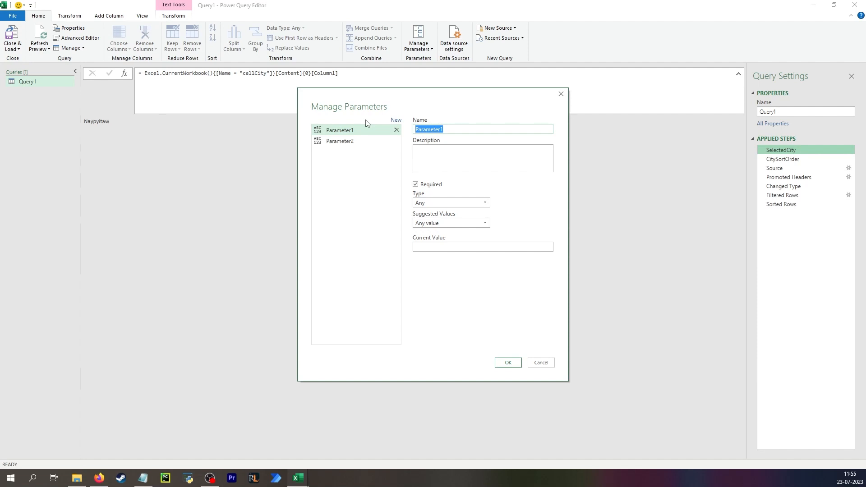
pyautogui.write('Select')
pyautogui.press('BackSpace')
pyautogui.press('BackSpace')
pyautogui.press('BackSpace')
pyautogui.press('BackSpace')
pyautogui.press('BackSpace')
pyautogui.press('BackSpace')
pyautogui.write('pSelectedCity')
# Keep the pSelectedCity type as Any and restrict its suggested values to a list of Yangon, Naypyitaw and Mandalay
pyautogui.click(472, 203)
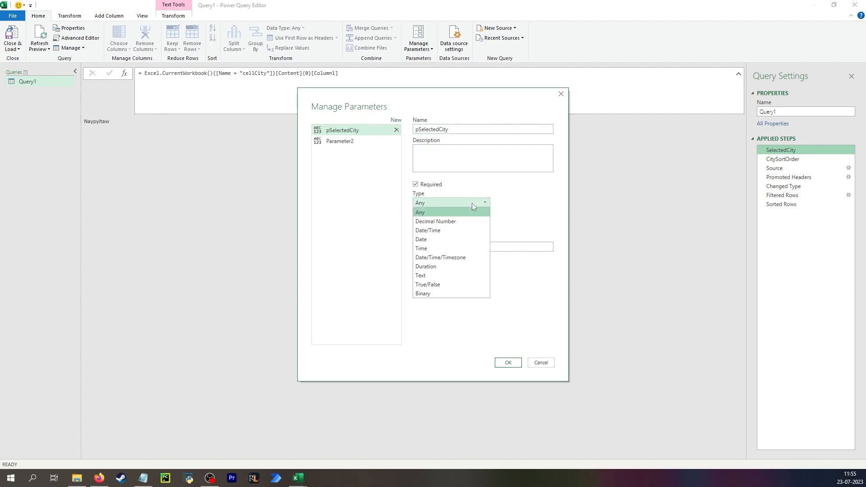
pyautogui.click(469, 212)
pyautogui.click(451, 223)
pyautogui.click(446, 242)
pyautogui.write('Yangon Naypyitaw Mandalay')
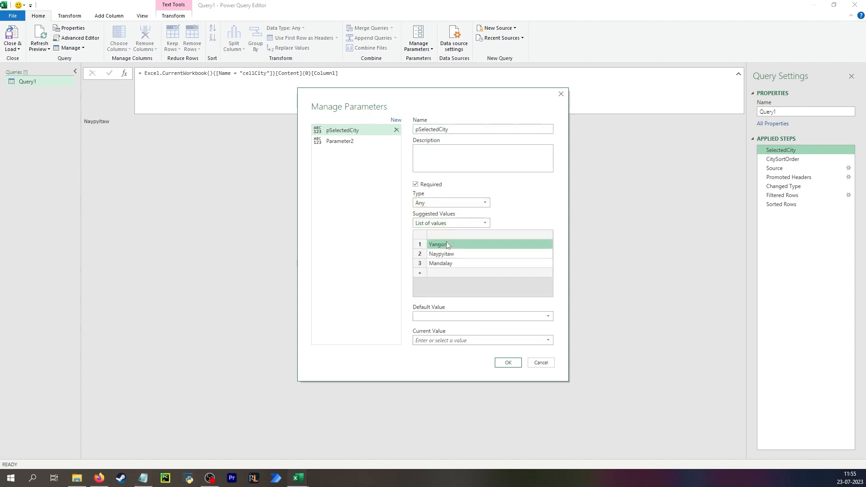
# Set both the default value and the current value of pSelectedCity to Yangon
pyautogui.click(543, 316)
pyautogui.click(537, 326)
pyautogui.click(547, 340)
pyautogui.click(519, 348)
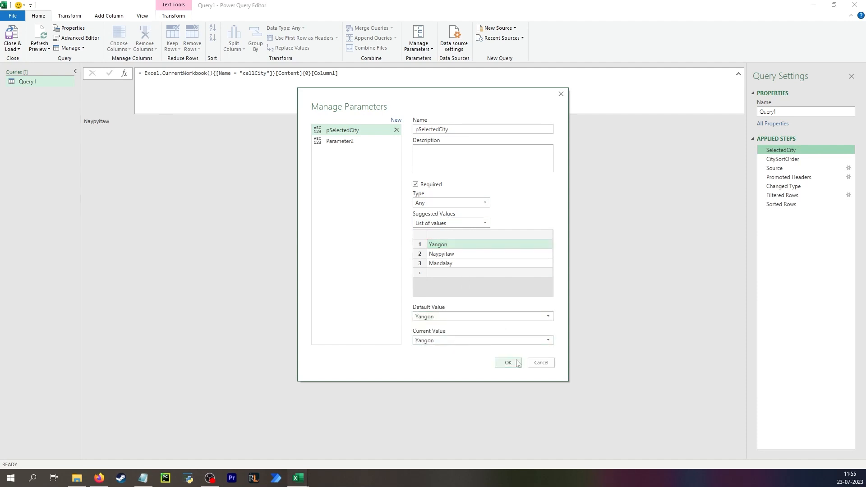
# Rename the second parameter as pFilePath, set its current value to the supermarket_sales - Sheet1.csv file path, and save both parameters
pyautogui.click(350, 141)
pyautogui.write('pFilePath')
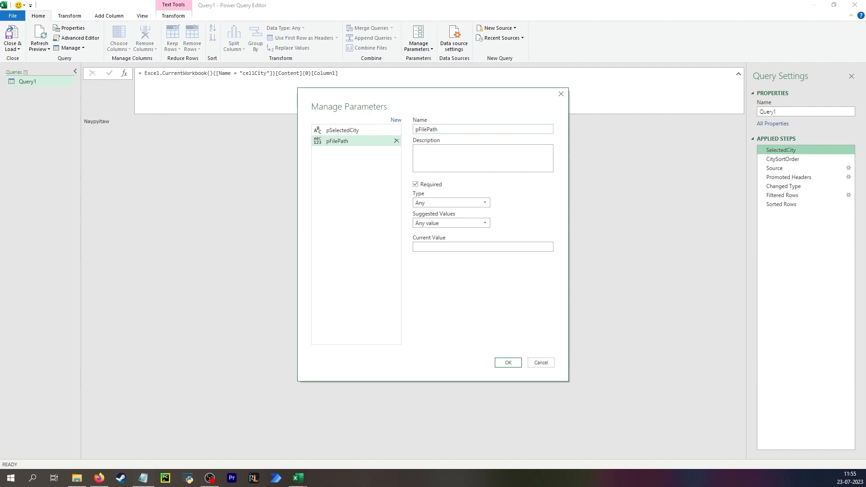
pyautogui.click(440, 248)
pyautogui.hotkey('ctrl', 'v')
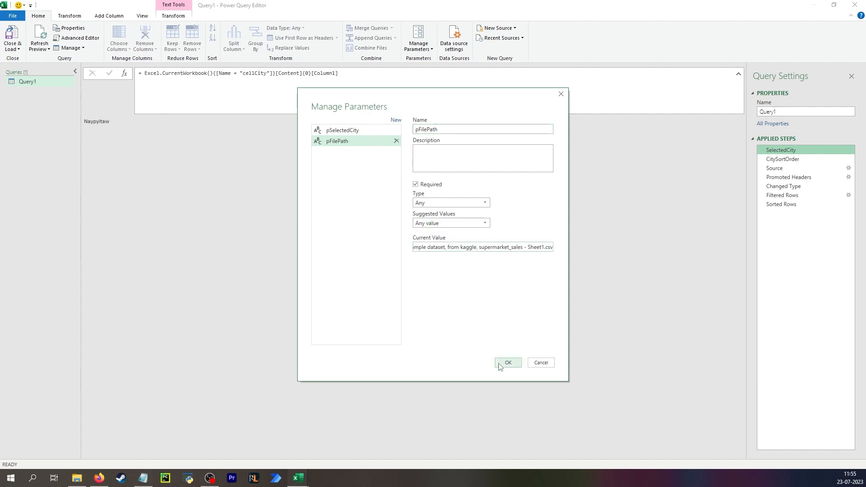
pyautogui.click(508, 363)
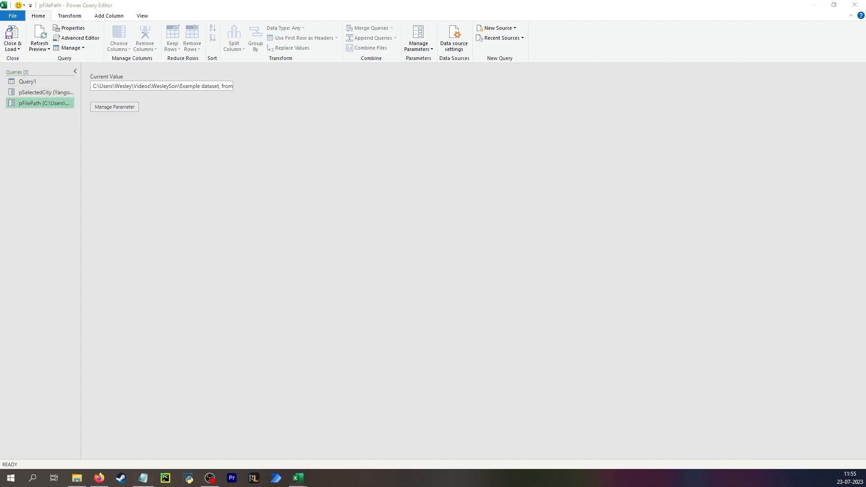
# Return to Query1 and check its data source settings
pyautogui.hotkey('alt', 'Tab')
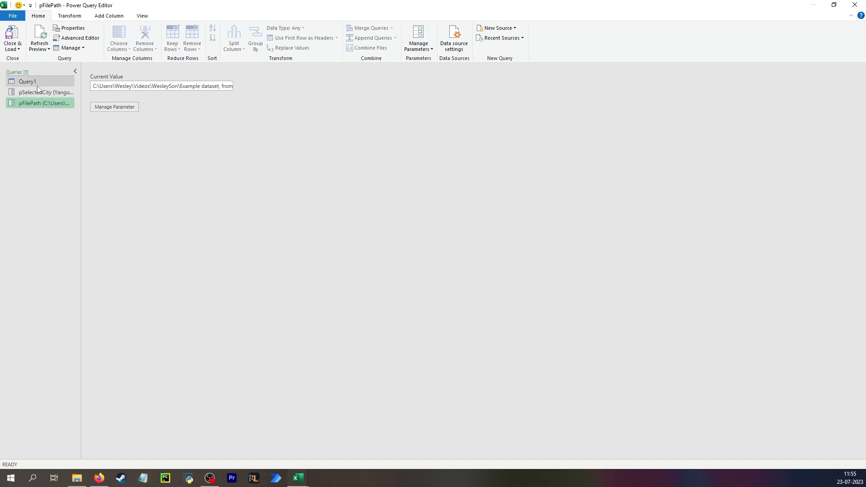
pyautogui.click(30, 82)
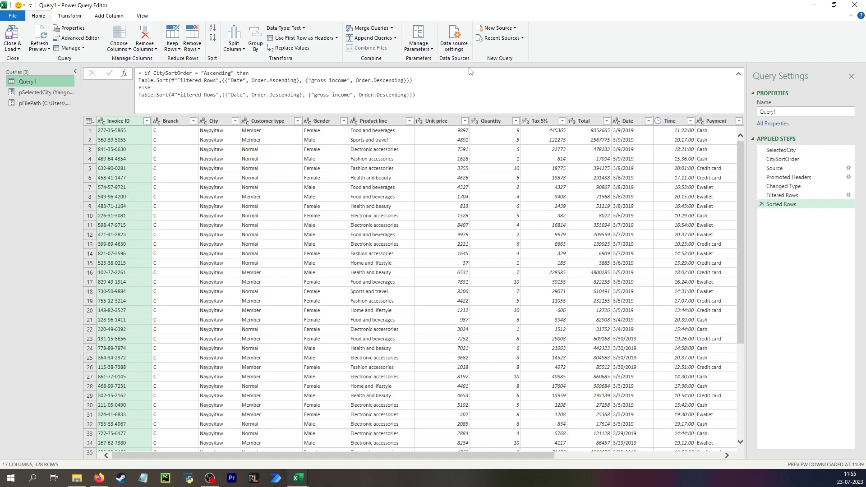
pyautogui.click(454, 39)
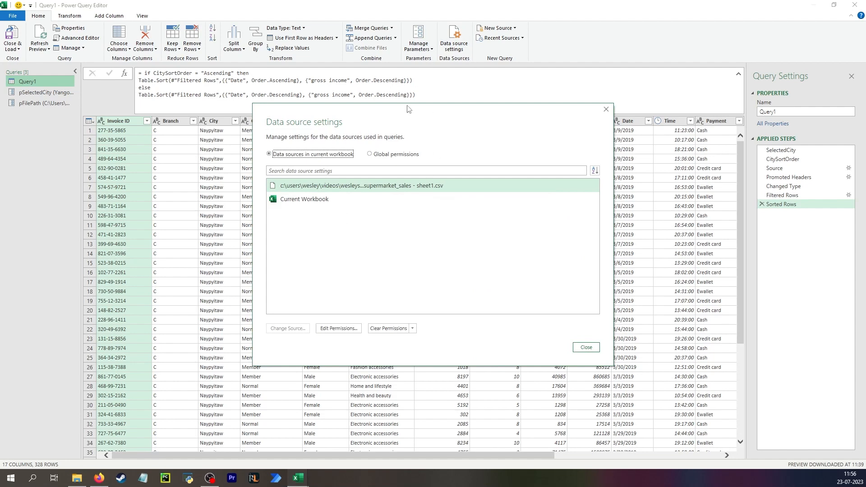
pyautogui.press('Escape')
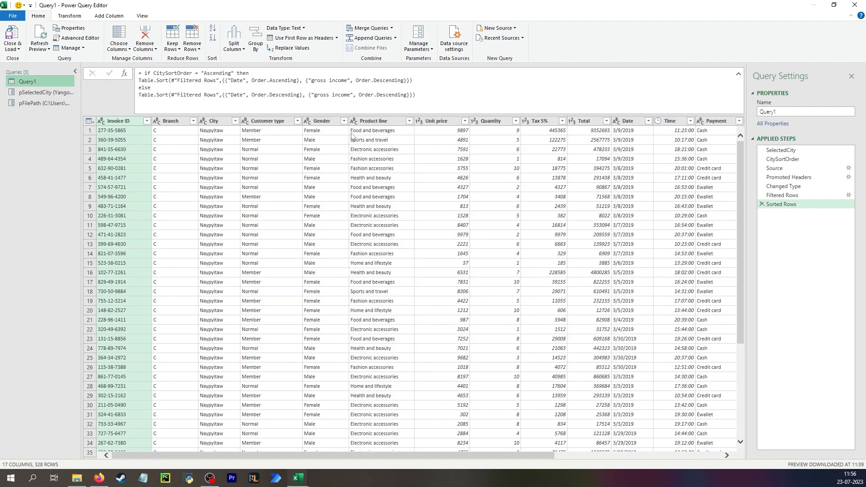
# Review the SelectedCity, Source and CitySortOrder steps of Query1
pyautogui.click(796, 149)
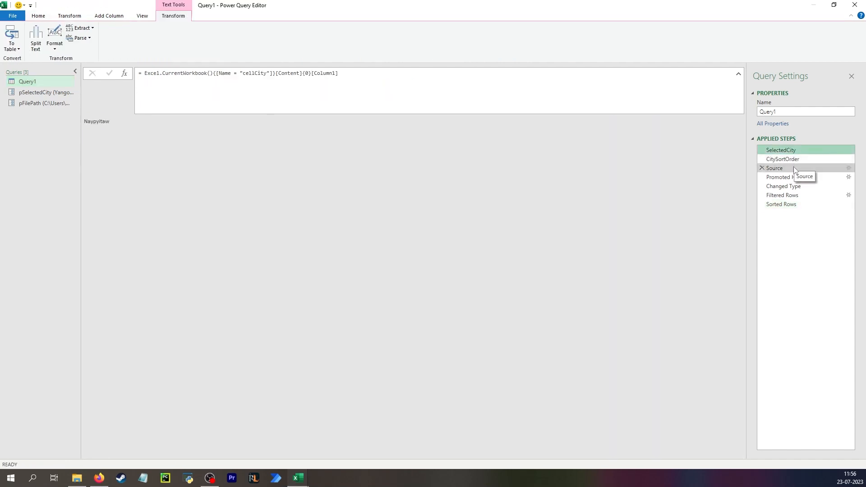
pyautogui.click(795, 169)
pyautogui.click(790, 161)
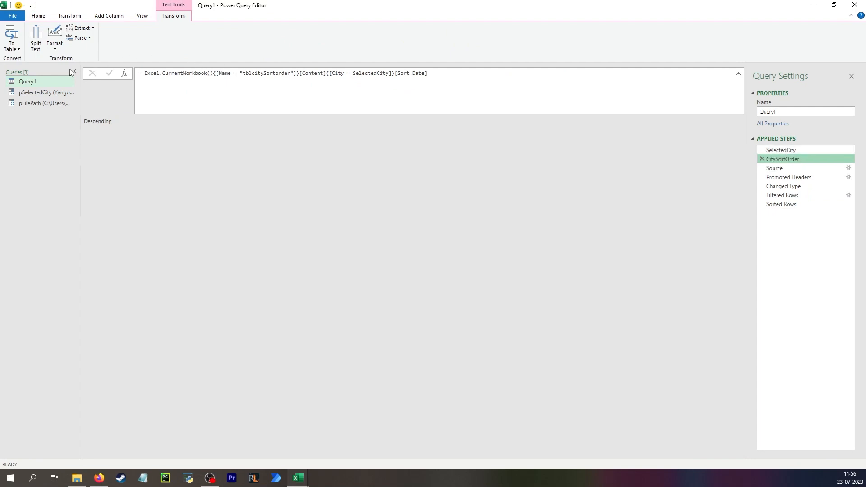
# Duplicate Query1 and rename the copy as "Filter and sort"
pyautogui.click(32, 83)
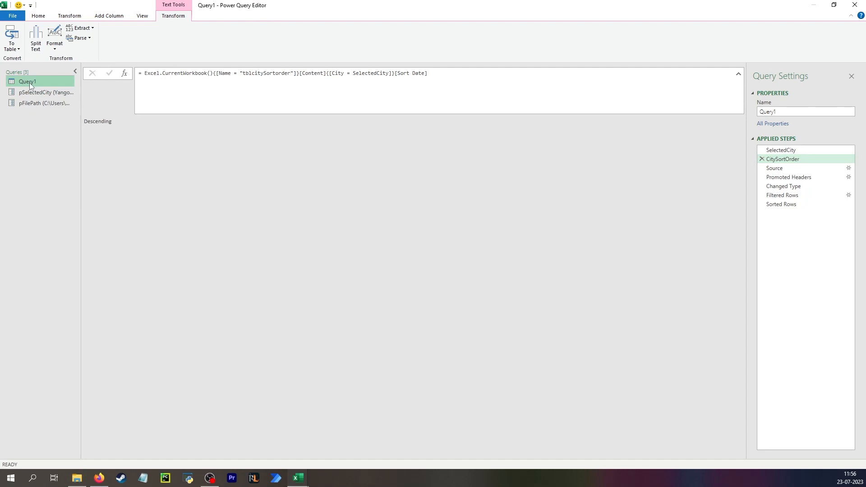
pyautogui.rightClick(31, 82)
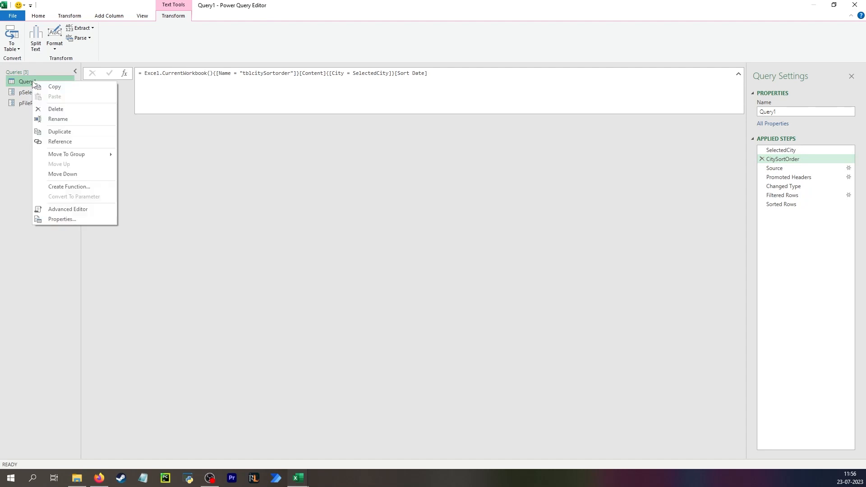
pyautogui.click(70, 135)
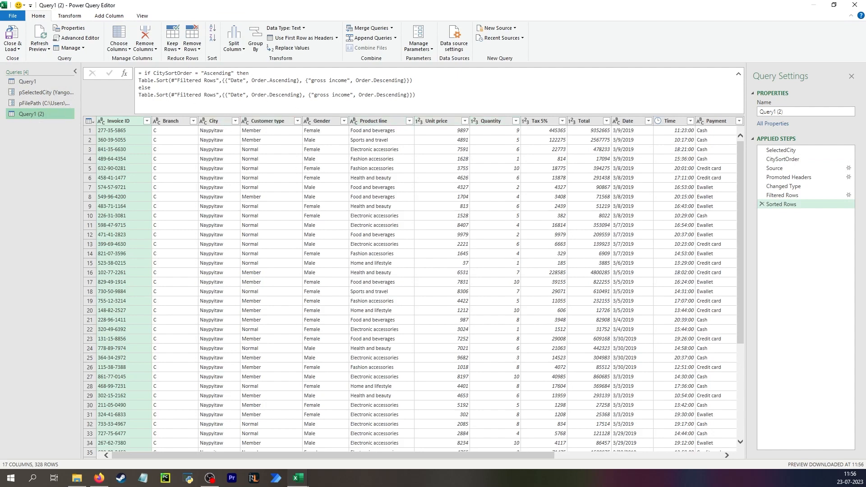
pyautogui.doubleClick(28, 114)
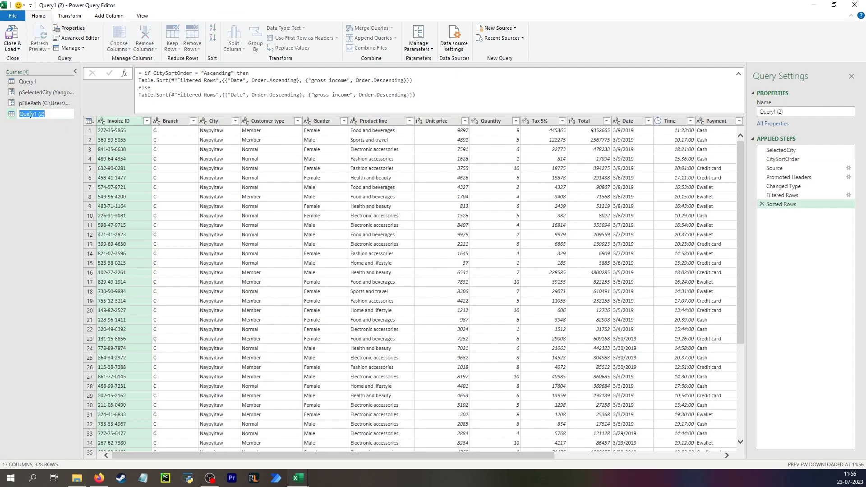
pyautogui.write('Filter a')
pyautogui.press('Return')
# Move pSelectedCity, pFilePath and the Filter and sort query into a new group named Function
pyautogui.click(36, 95)
pyautogui.rightClick(36, 96)
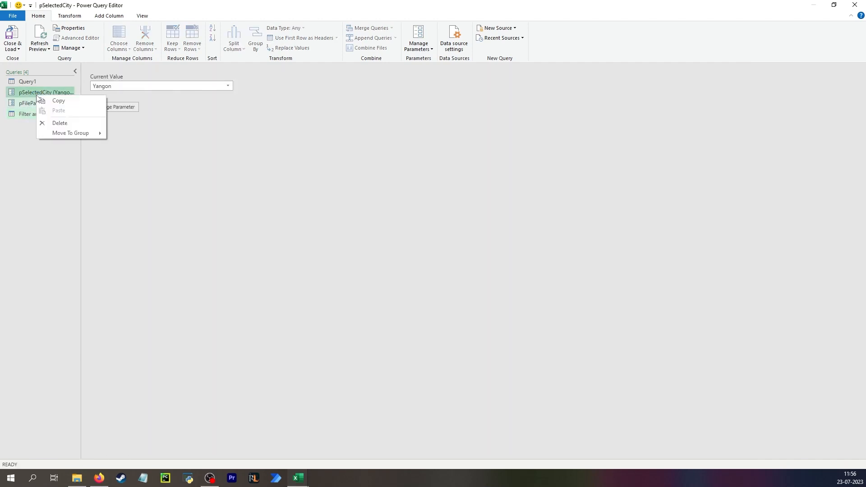
pyautogui.moveTo(72, 134)
pyautogui.click(160, 135)
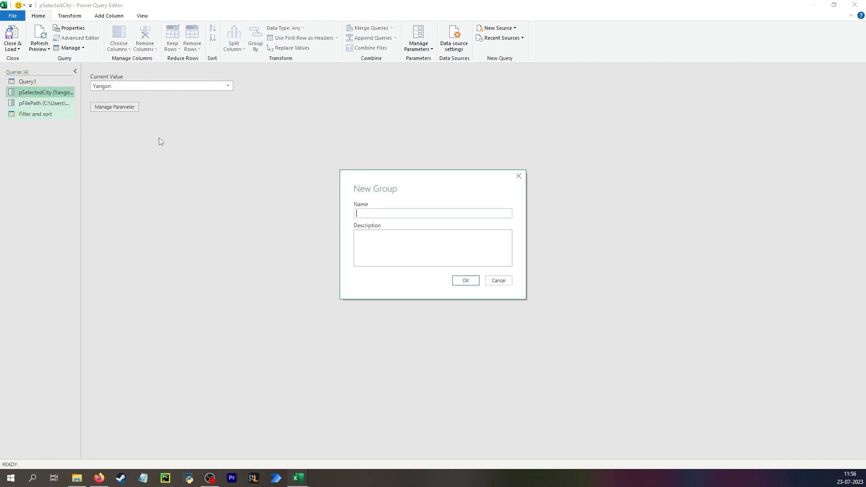
pyautogui.write('Function')
pyautogui.press('Return')
# Delete the SelectedCity and CitySortOrder lines from the Filter and sort query's M code and apply the change
pyautogui.click(51, 115)
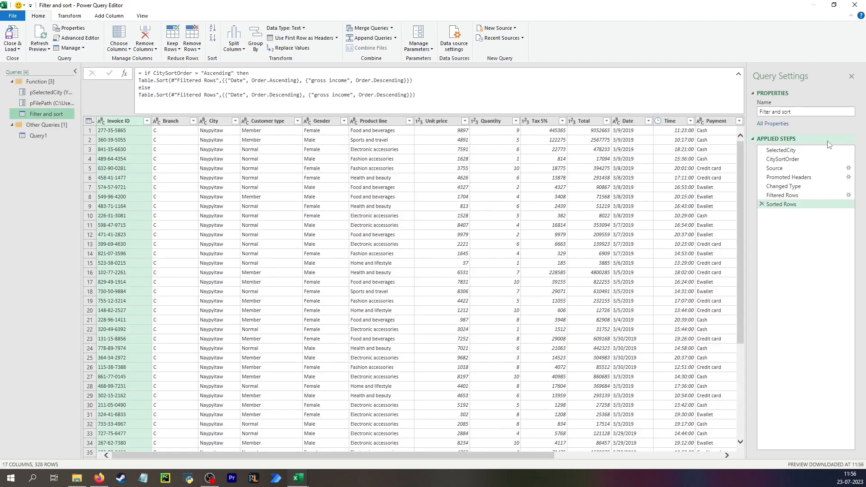
pyautogui.click(795, 152)
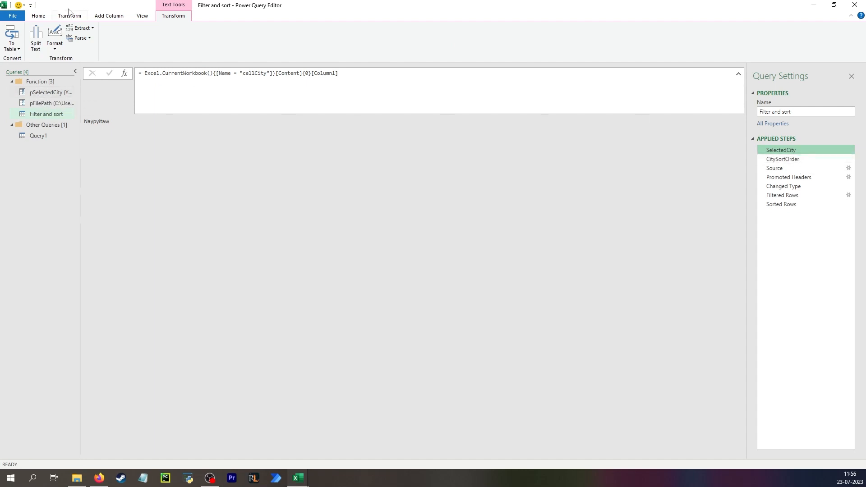
pyautogui.click(45, 16)
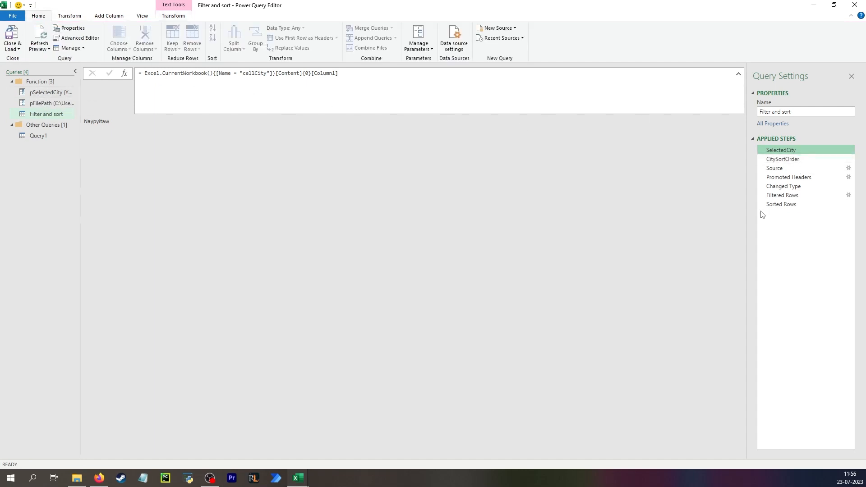
pyautogui.click(77, 38)
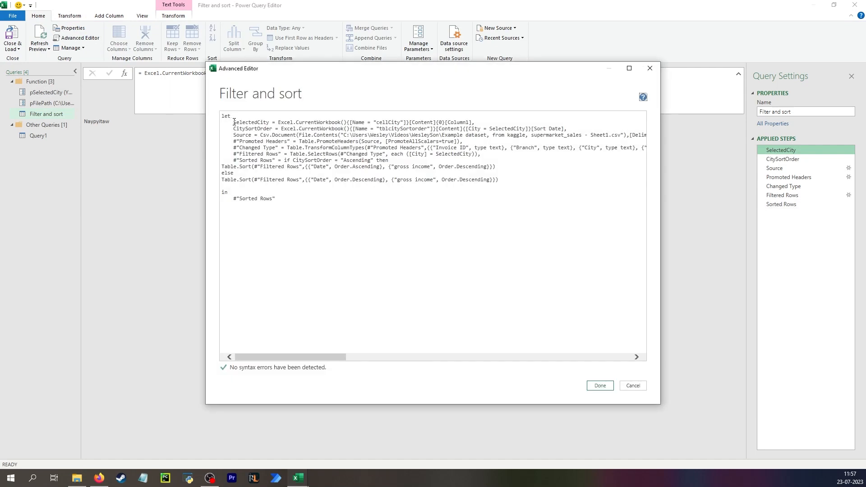
pyautogui.moveTo(234, 122); pyautogui.dragTo(576, 129)
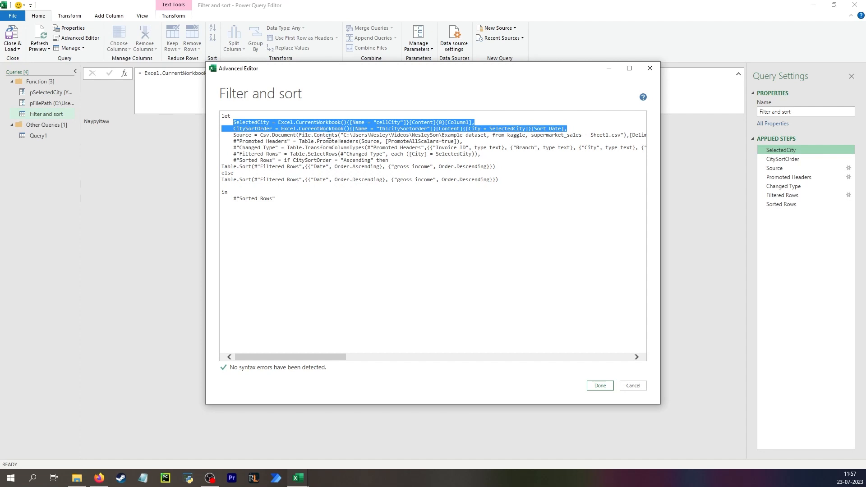
pyautogui.press('Delete')
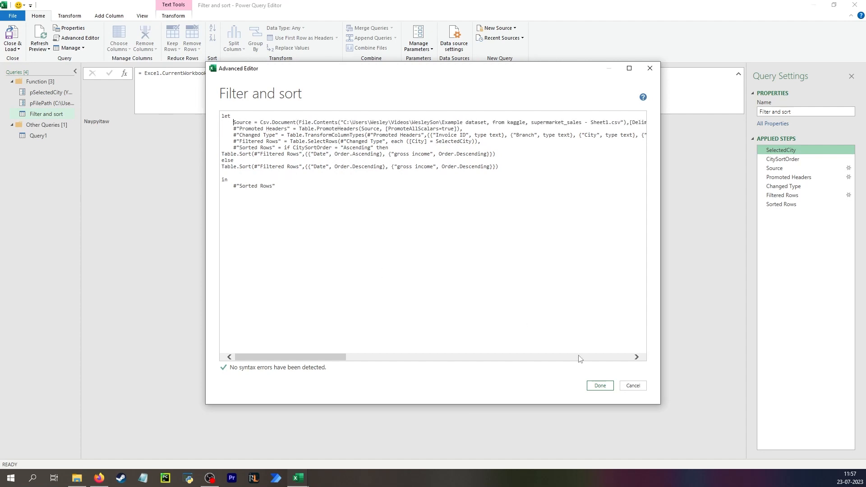
pyautogui.click(602, 386)
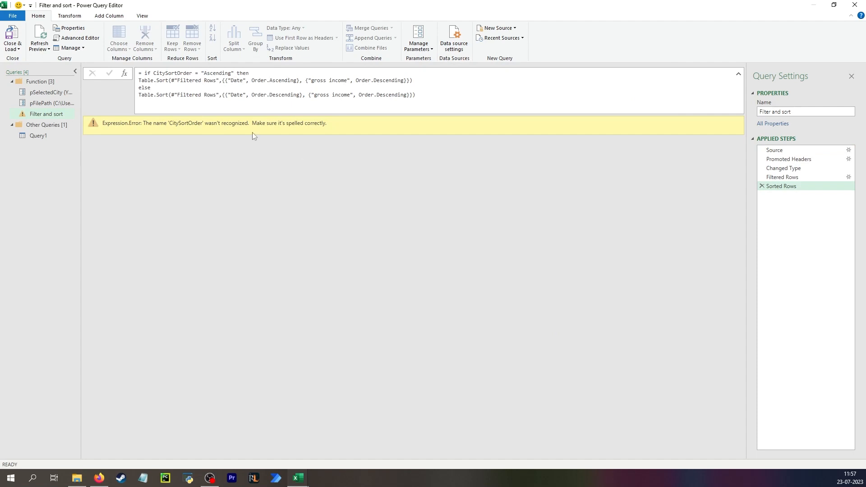
# Replace the hard-coded file path in the Filter and sort query's Source step with pFilePath and check that parameter's value
pyautogui.click(783, 149)
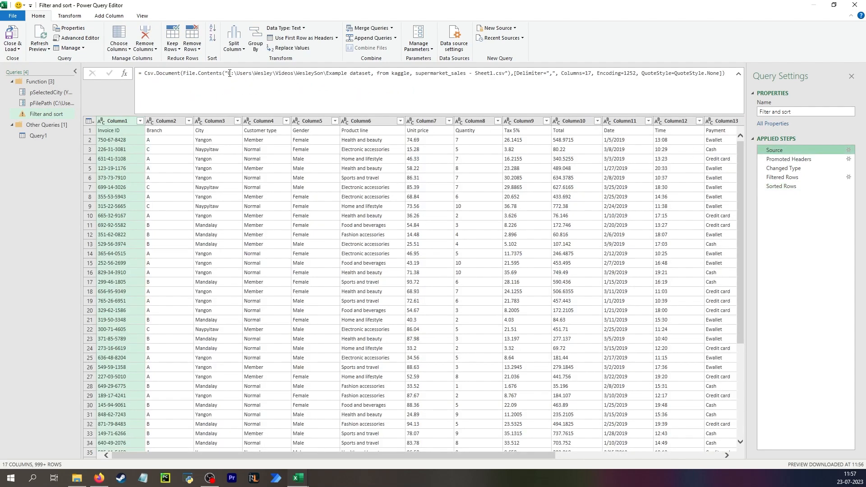
pyautogui.moveTo(229, 73); pyautogui.dragTo(508, 78)
pyautogui.press('BackSpace')
pyautogui.press('BackSpace')
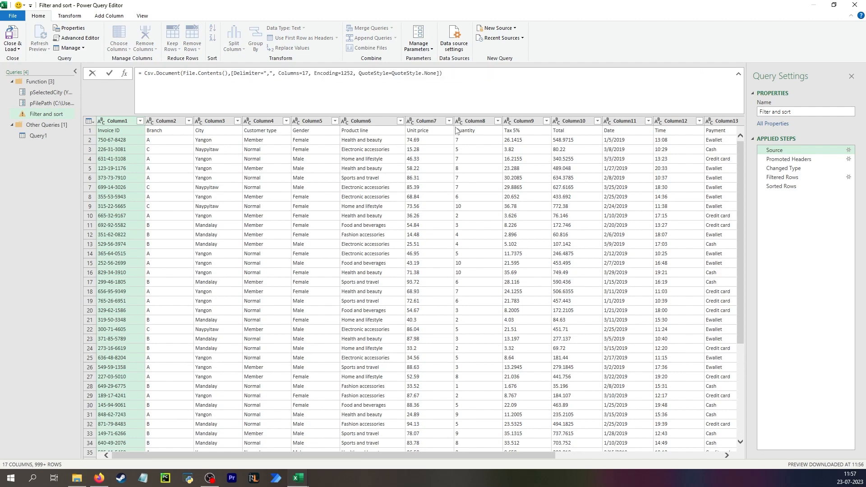
pyautogui.write('pFilePath')
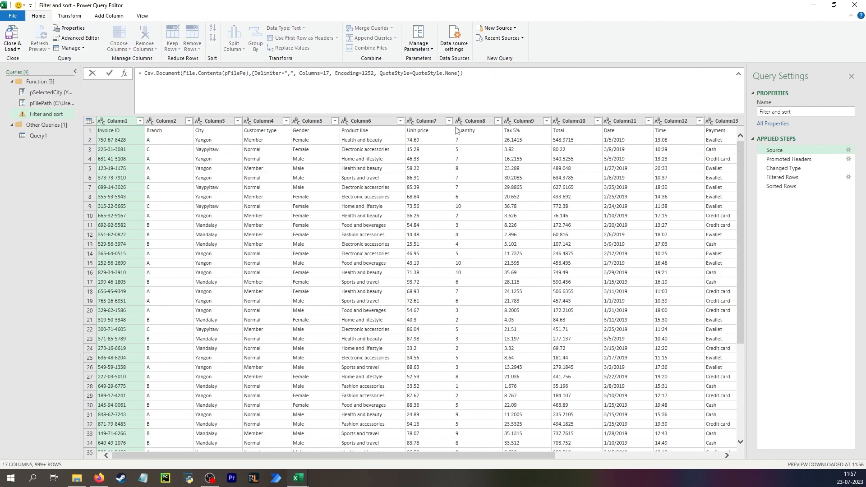
pyautogui.press('Return')
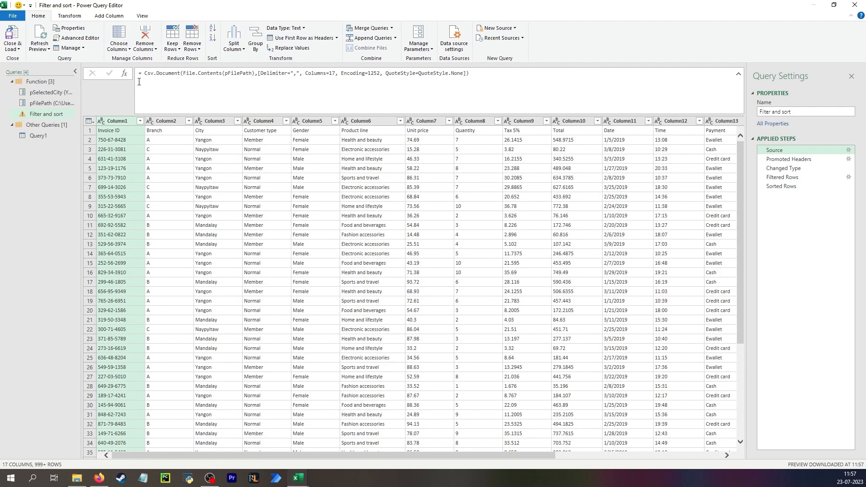
pyautogui.click(47, 103)
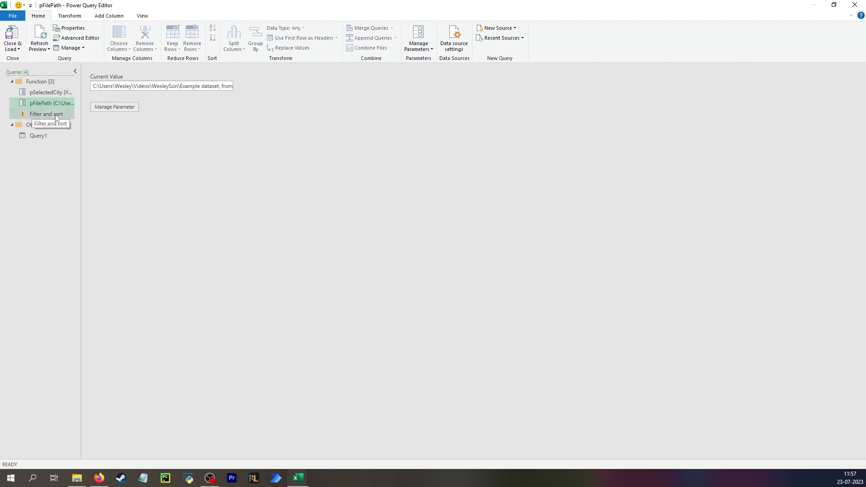
pyautogui.click(56, 114)
# Change the Filtered Rows step of Filter and sort so that City is compared with pSelectedCity
pyautogui.click(792, 152)
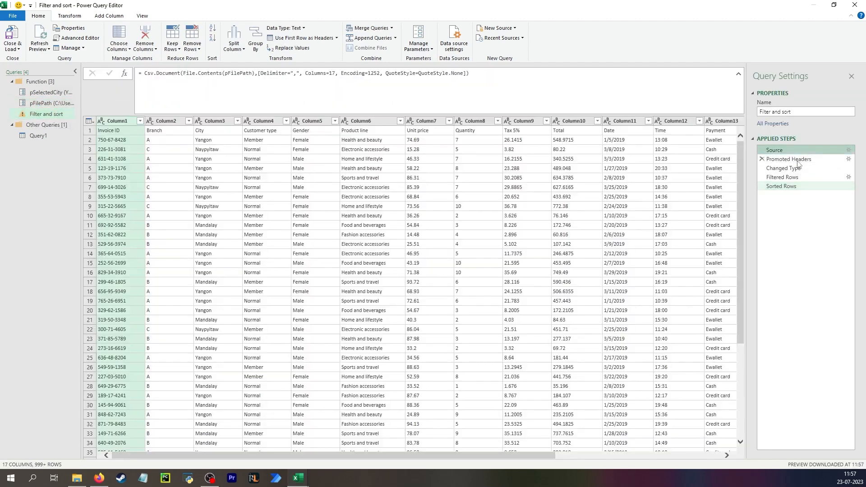
pyautogui.click(797, 161)
pyautogui.click(797, 169)
pyautogui.click(797, 178)
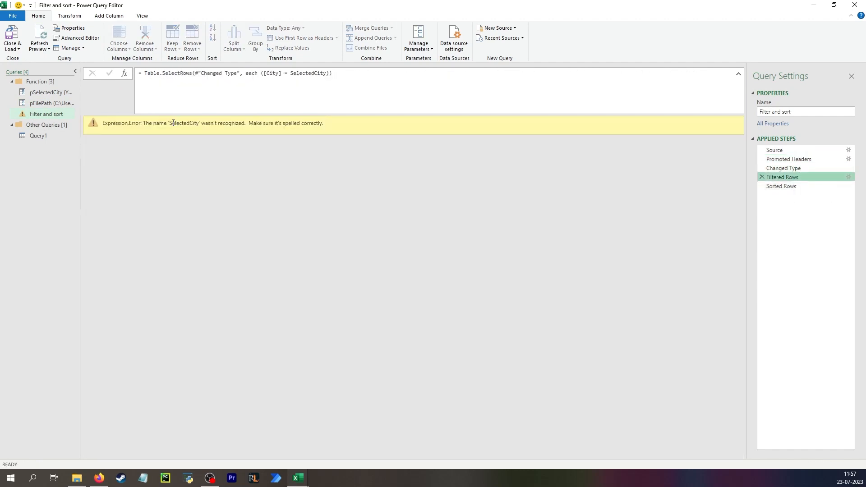
pyautogui.click(291, 72)
pyautogui.write('p')
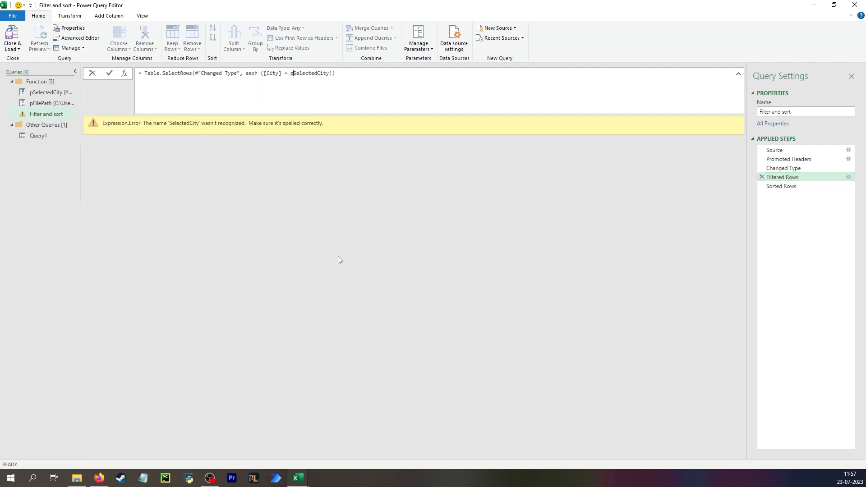
pyautogui.press('Return')
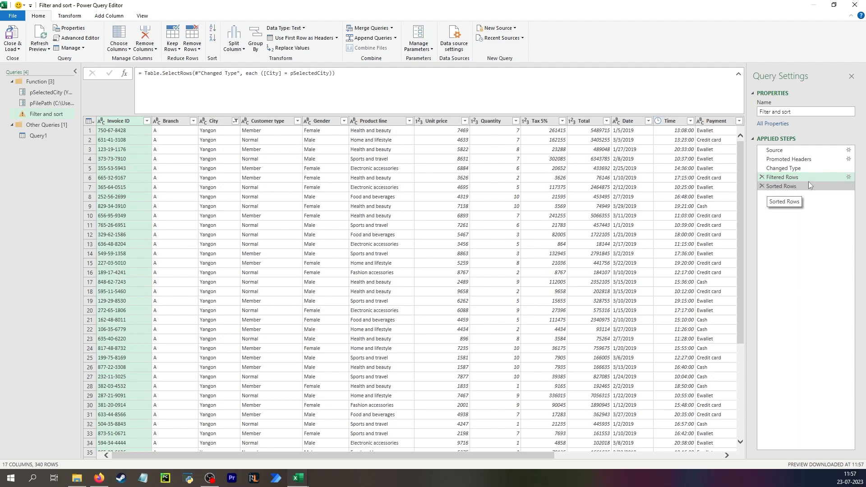
# Copy the formula of Query1's CitySortOrder step and return to the Filter and sort query
pyautogui.click(66, 134)
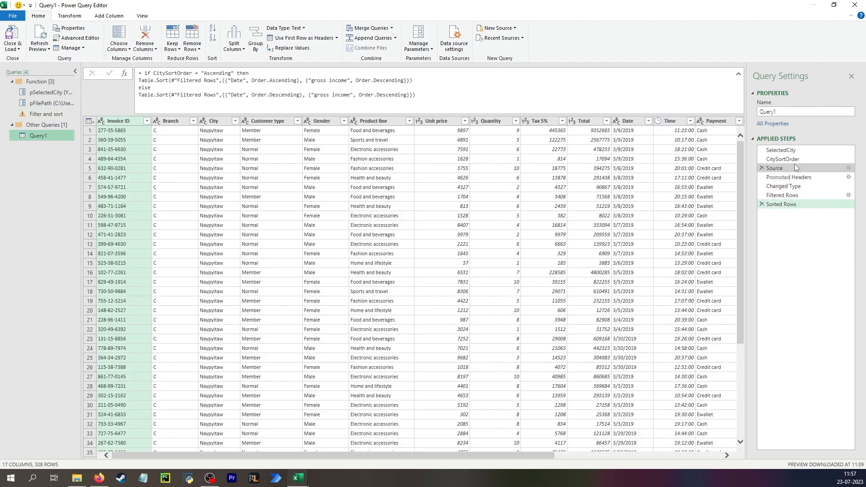
pyautogui.click(783, 158)
pyautogui.moveTo(481, 94); pyautogui.dragTo(134, 68)
pyautogui.hotkey('ctrl', 'c')
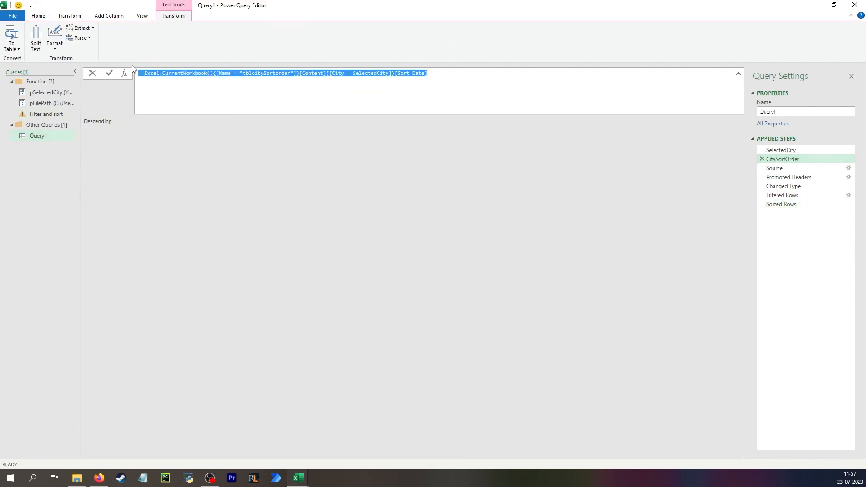
pyautogui.click(114, 129)
pyautogui.click(46, 114)
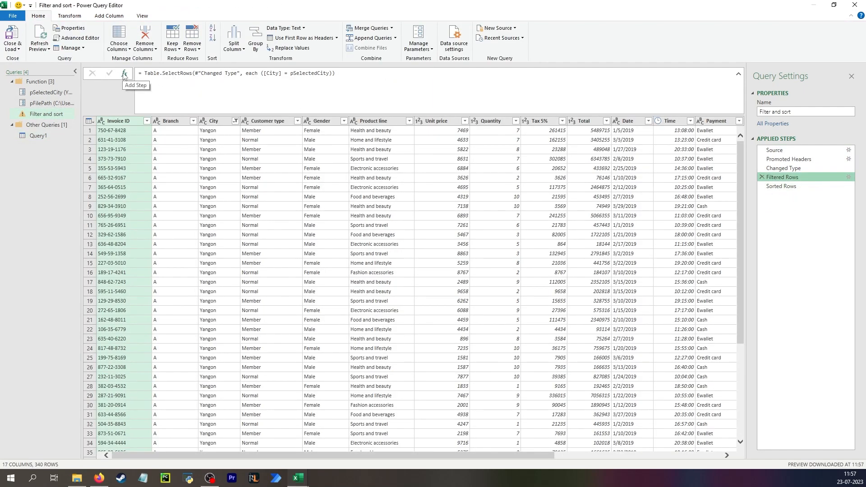
# Add the copied tblcitySortorder lookup as a pSortOrder line before Source in the Filter and sort M code and apply it
pyautogui.click(798, 148)
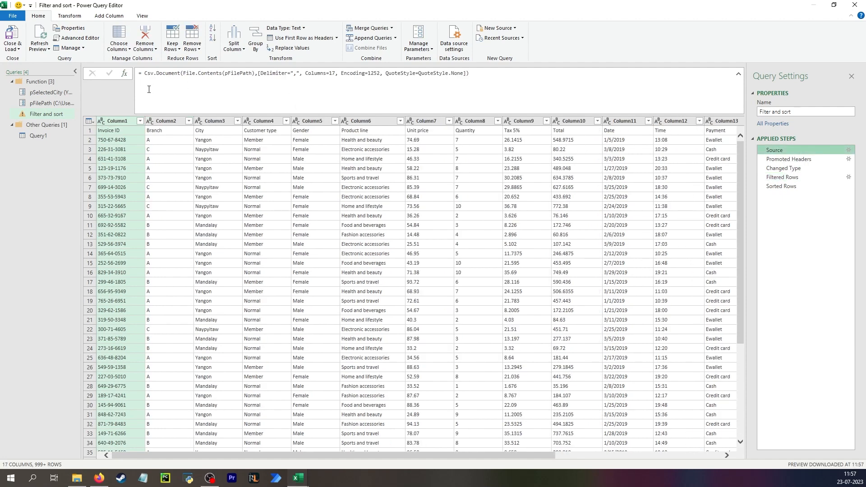
pyautogui.click(76, 38)
pyautogui.click(234, 125)
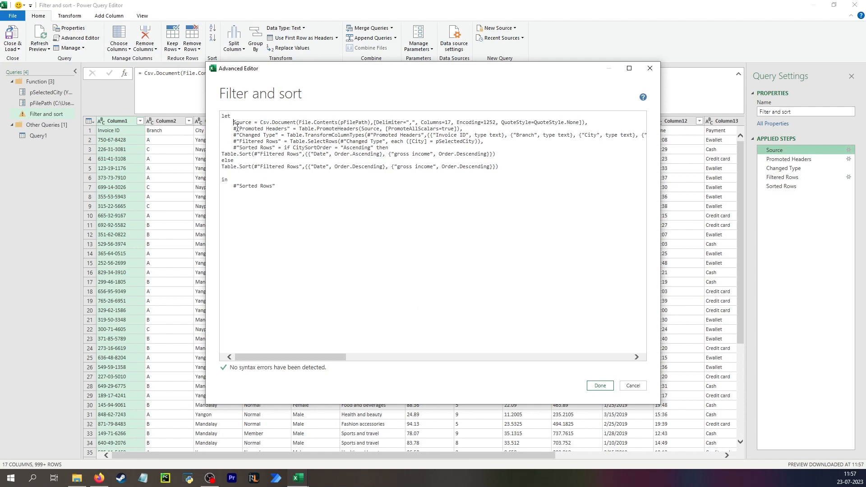
pyautogui.press('Return')
pyautogui.press('Tab')
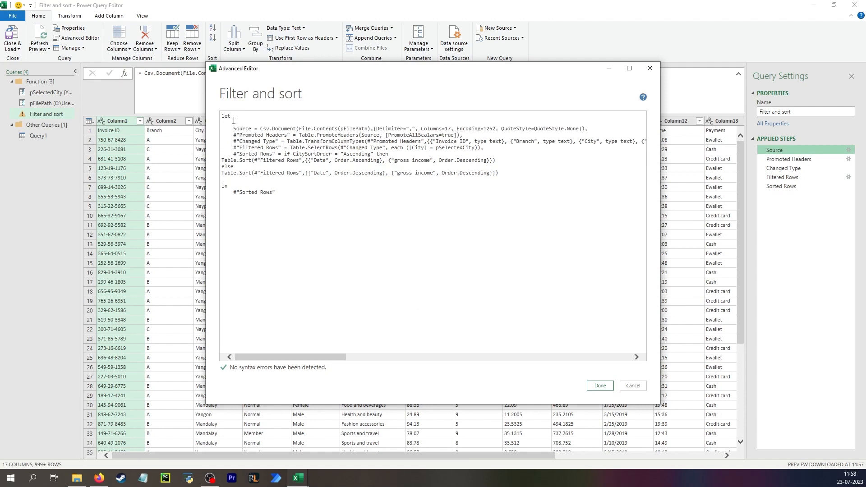
pyautogui.hotkey('ctrl', 'v')
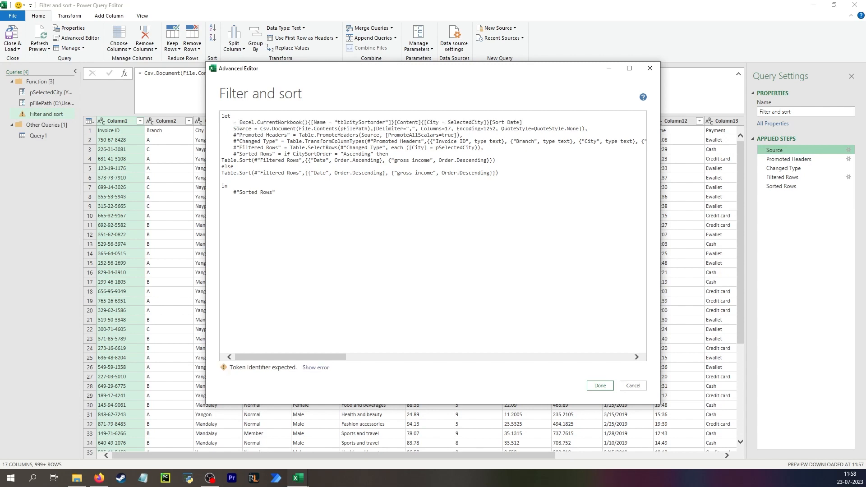
pyautogui.write('pSortOrder')
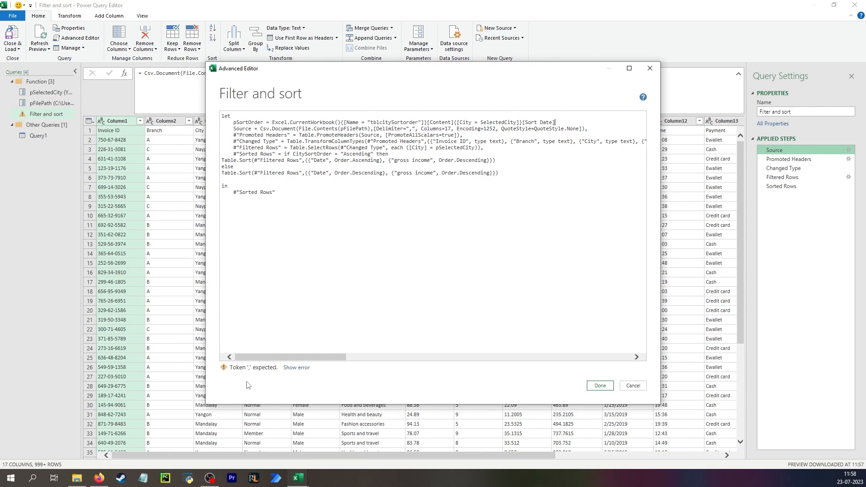
pyautogui.write(',')
pyautogui.click(600, 385)
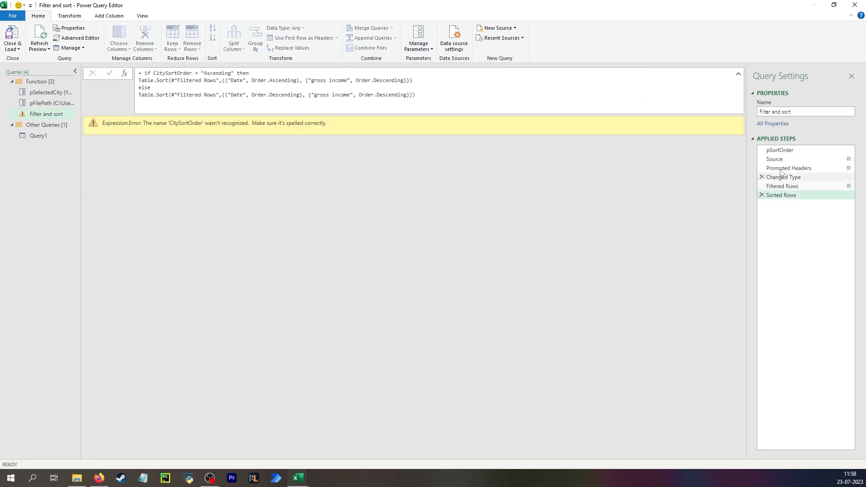
# Replace SelectedCity with pSelectedCity in the pSortOrder step's formula
pyautogui.click(795, 150)
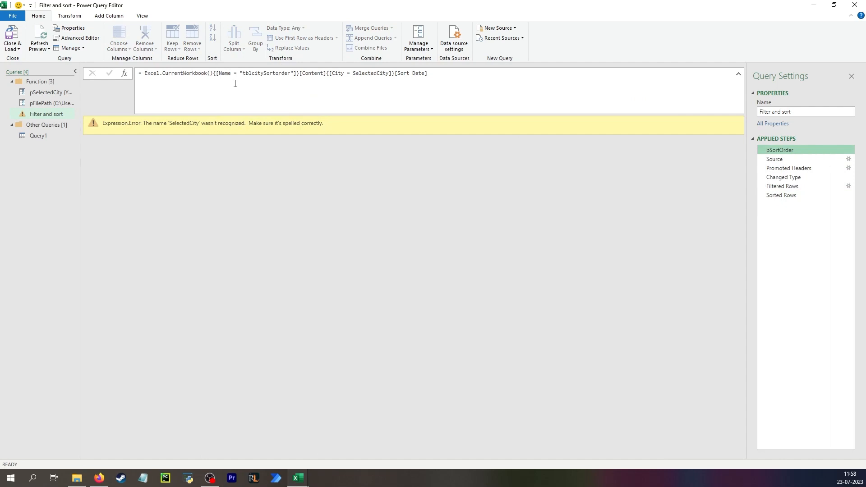
pyautogui.click(353, 73)
pyautogui.write('p')
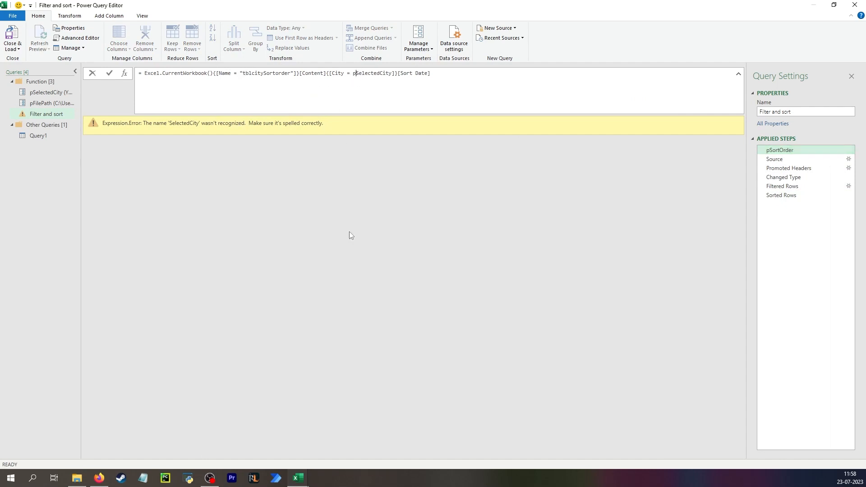
pyautogui.press('Return')
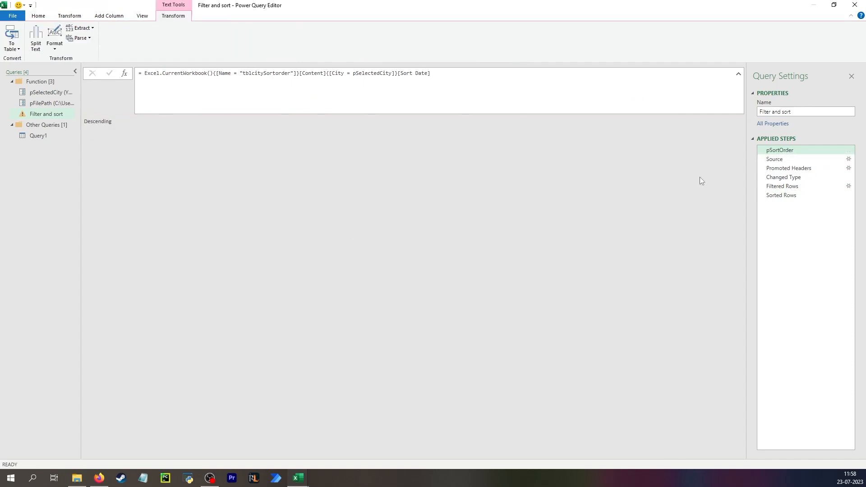
# Review the parameterised steps and replace CitySortOrder with pSortOrder in the Sorted Rows condition
pyautogui.click(774, 160)
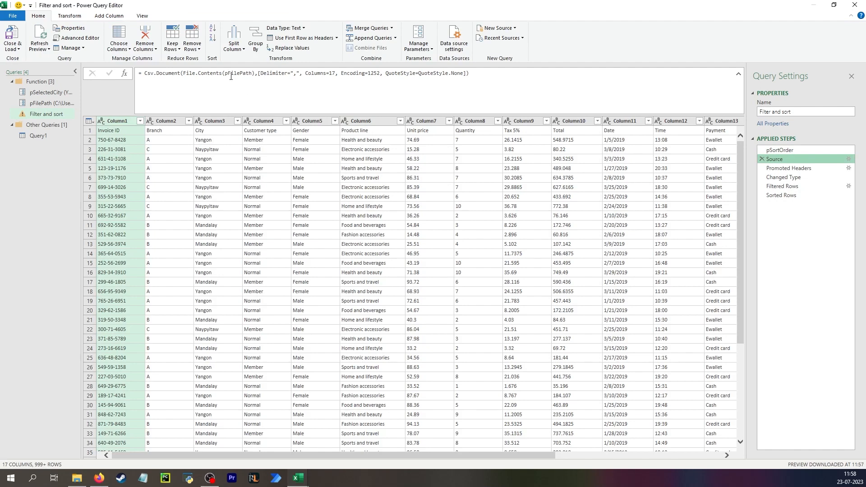
pyautogui.click(782, 187)
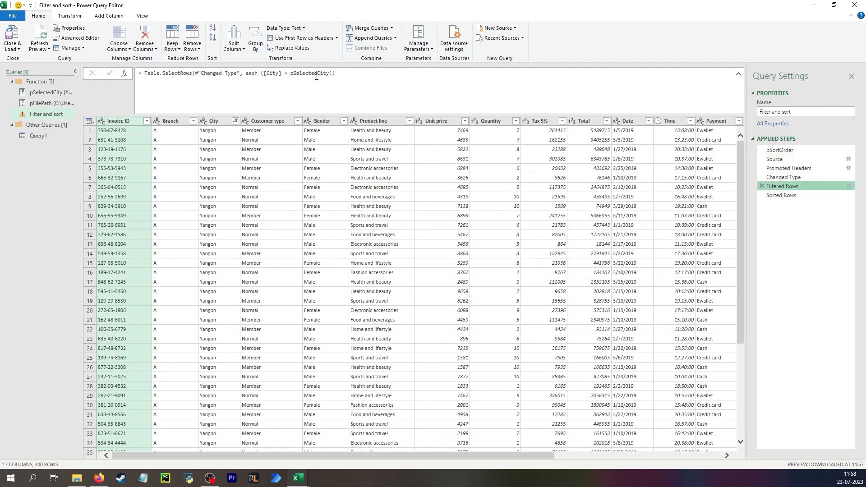
pyautogui.click(782, 195)
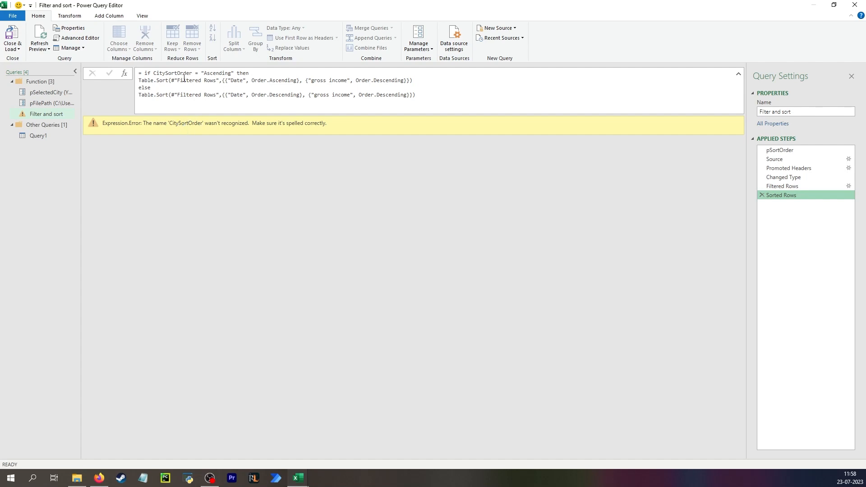
pyautogui.click(794, 151)
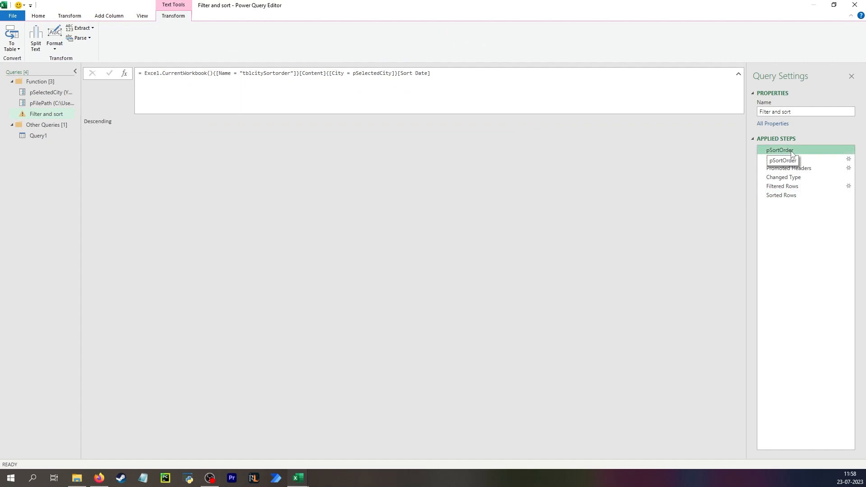
pyautogui.click(793, 195)
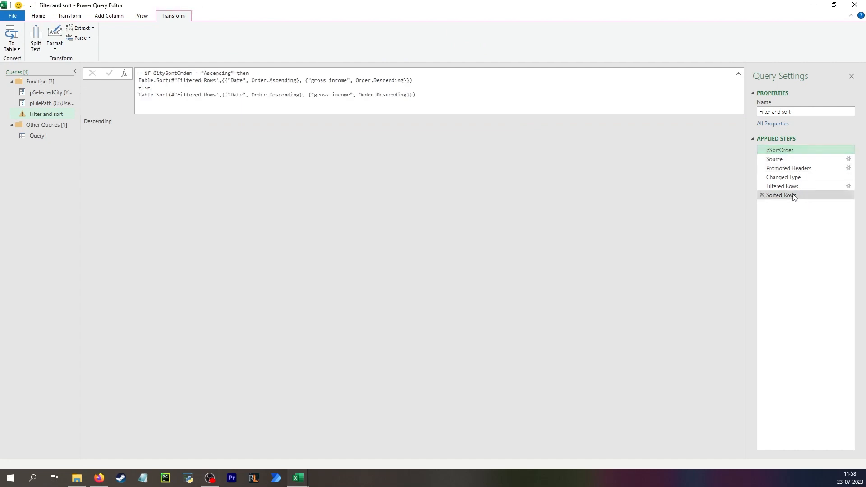
pyautogui.doubleClick(159, 73)
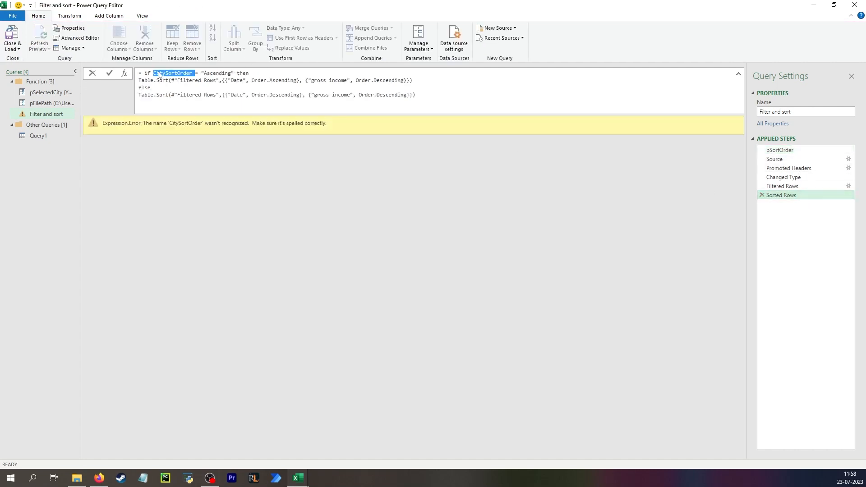
pyautogui.write('pSortOr')
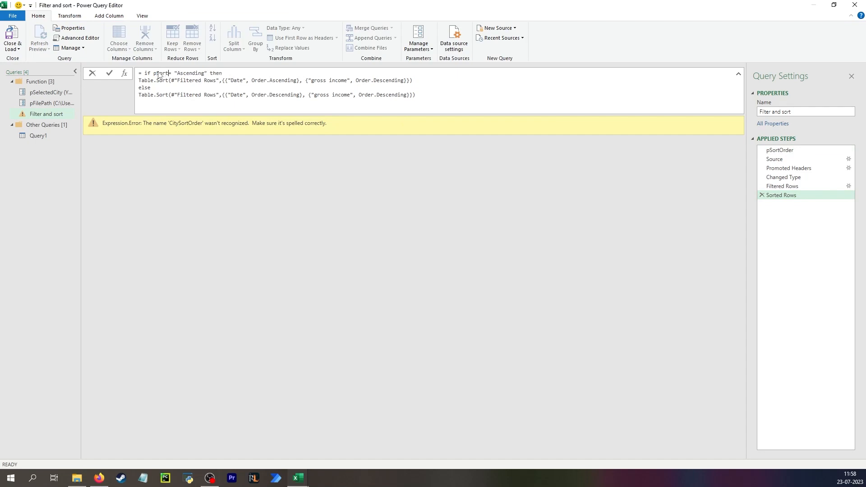
pyautogui.write('der')
pyautogui.press('Return')
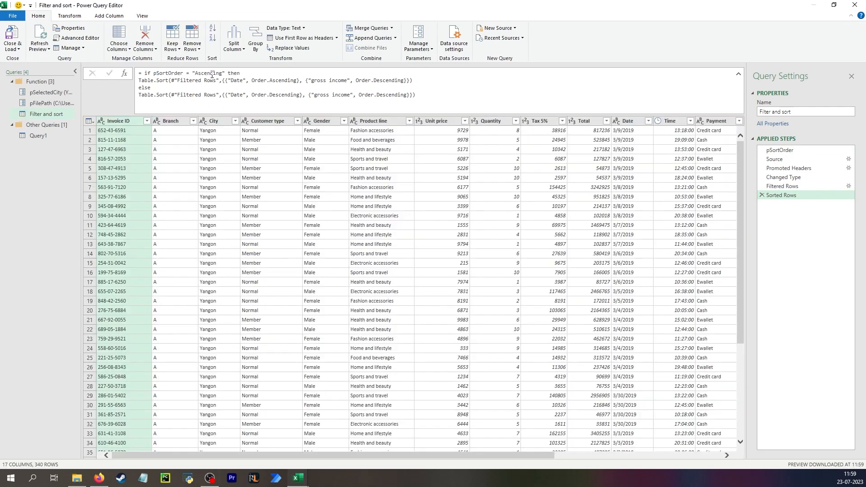
# Compare the pSortOrder and Sorted Rows steps with the city sort-order table in the worksheet
pyautogui.click(779, 150)
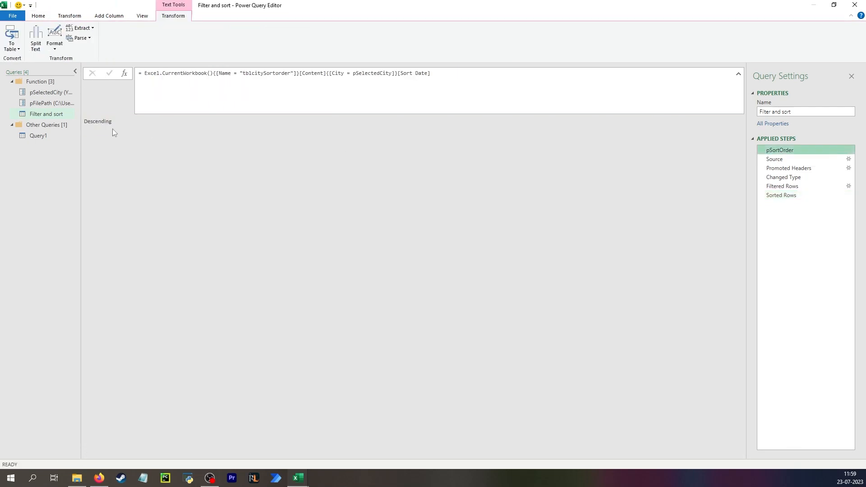
pyautogui.click(793, 195)
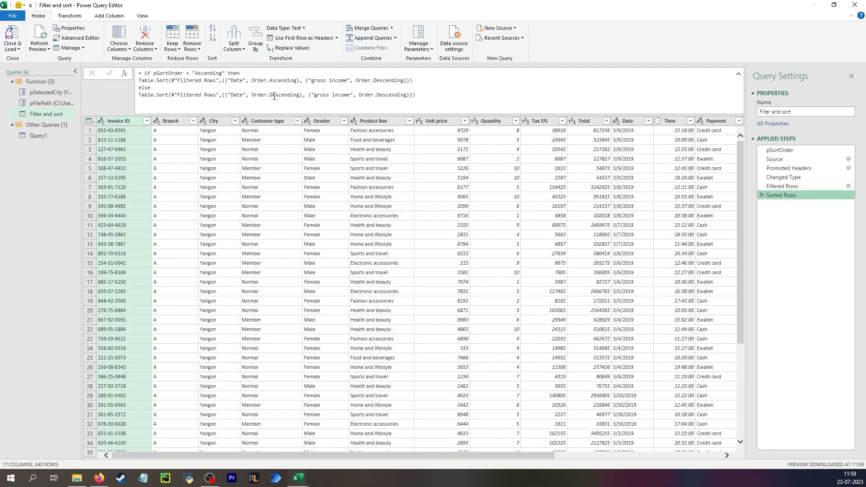
pyautogui.click(781, 150)
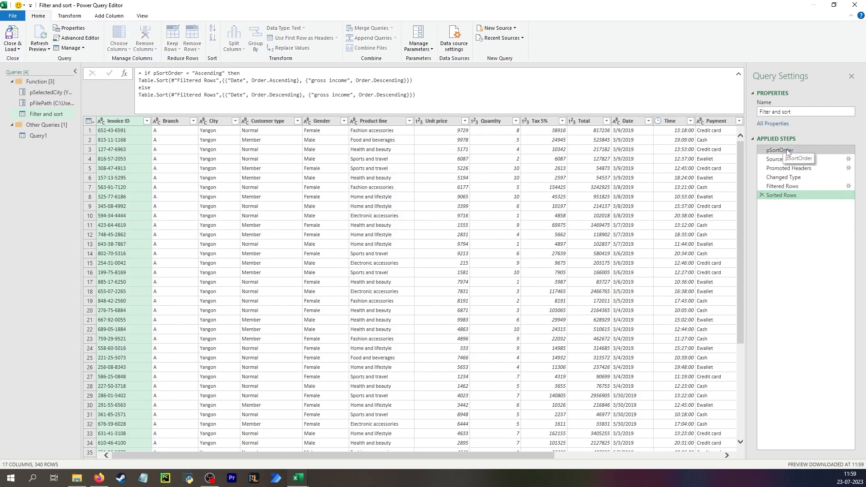
pyautogui.moveTo(439, 4); pyautogui.dragTo(400, 198)
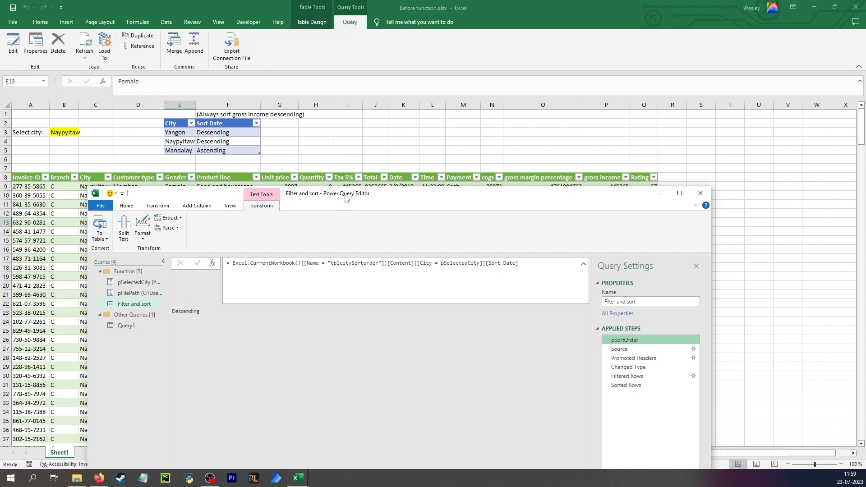
pyautogui.moveTo(345, 196); pyautogui.dragTo(333, 119)
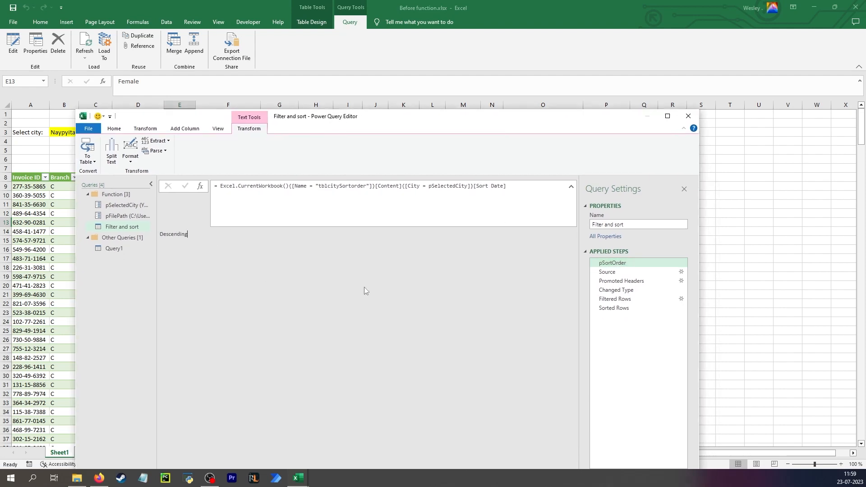
pyautogui.click(618, 308)
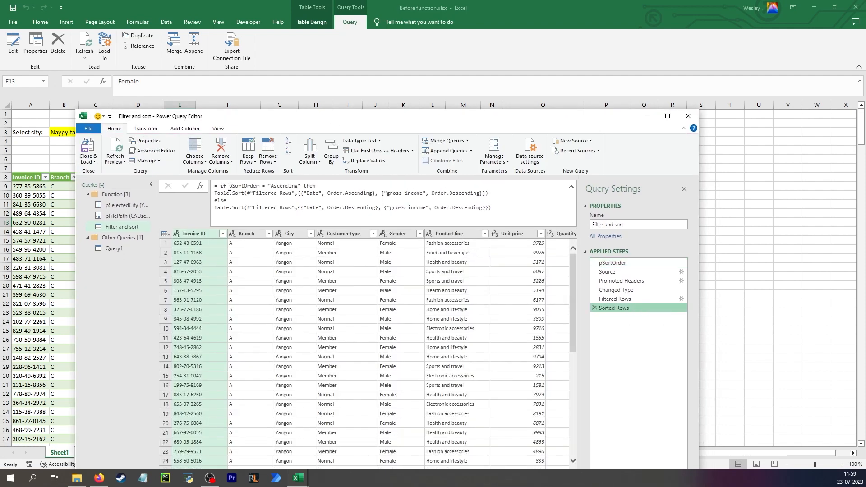
# Examine the pSortOrder condition and the descending sort in Filter and sort's Sorted Rows step against Query1
pyautogui.moveTo(229, 186); pyautogui.dragTo(301, 187)
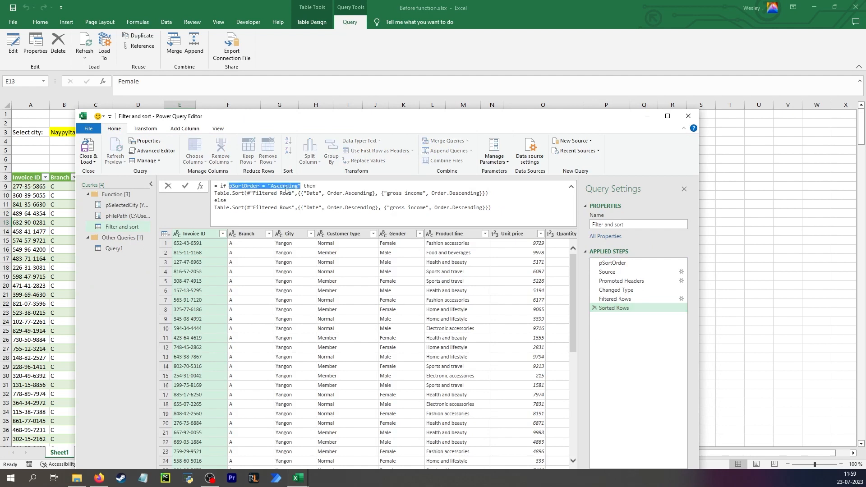
pyautogui.moveTo(252, 209); pyautogui.dragTo(483, 210)
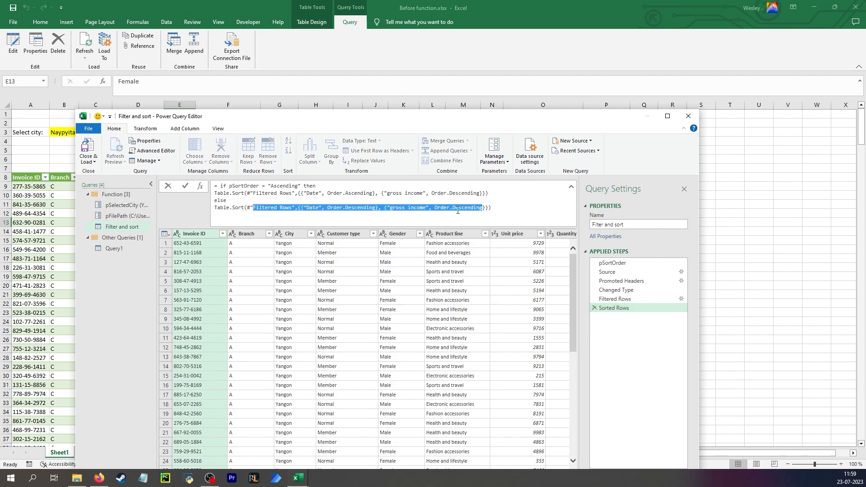
pyautogui.click(331, 214)
pyautogui.moveTo(328, 116); pyautogui.dragTo(318, 174)
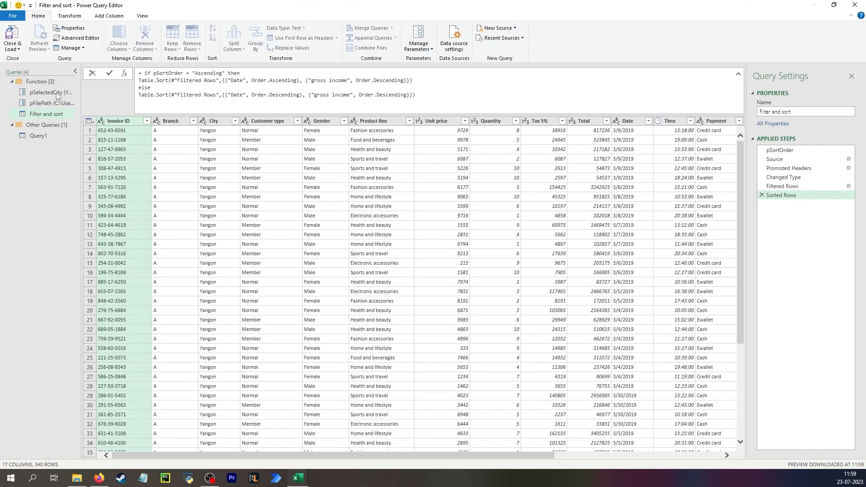
pyautogui.click(39, 135)
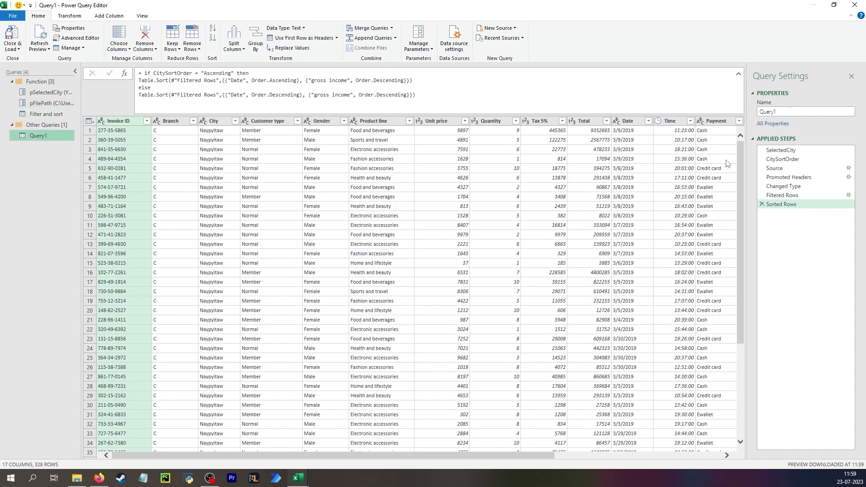
# Create a function named funFilter and sort from the Filter and sort query
pyautogui.click(34, 114)
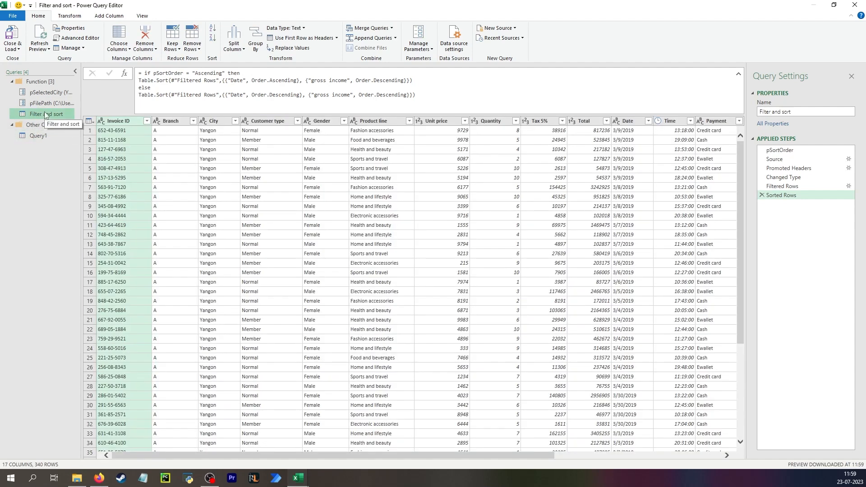
pyautogui.rightClick(45, 116)
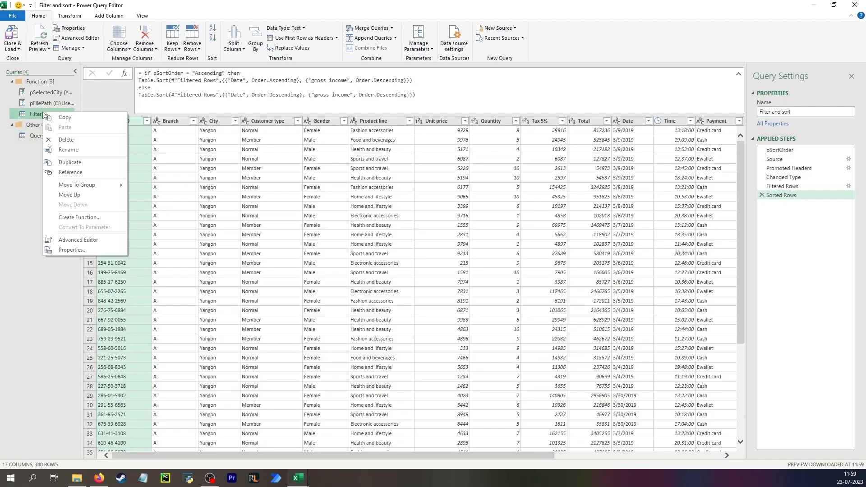
pyautogui.click(88, 218)
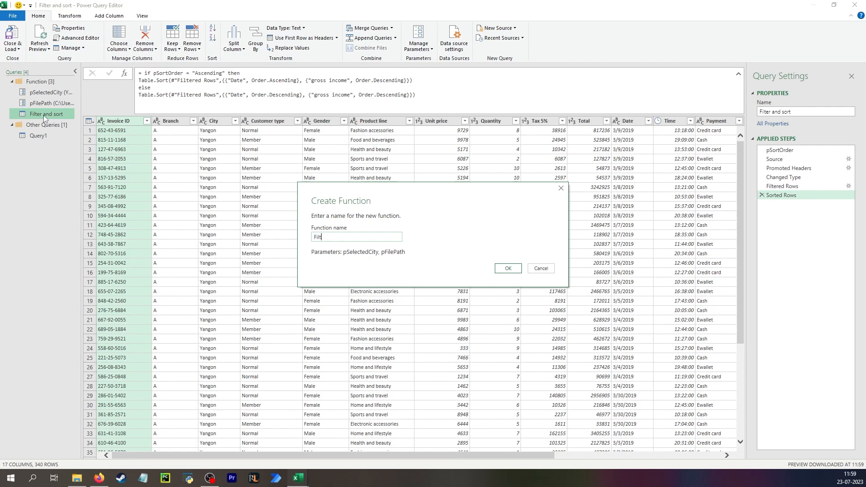
pyautogui.write('nd sort')
pyautogui.click(316, 240)
pyautogui.write('fun')
pyautogui.click(500, 272)
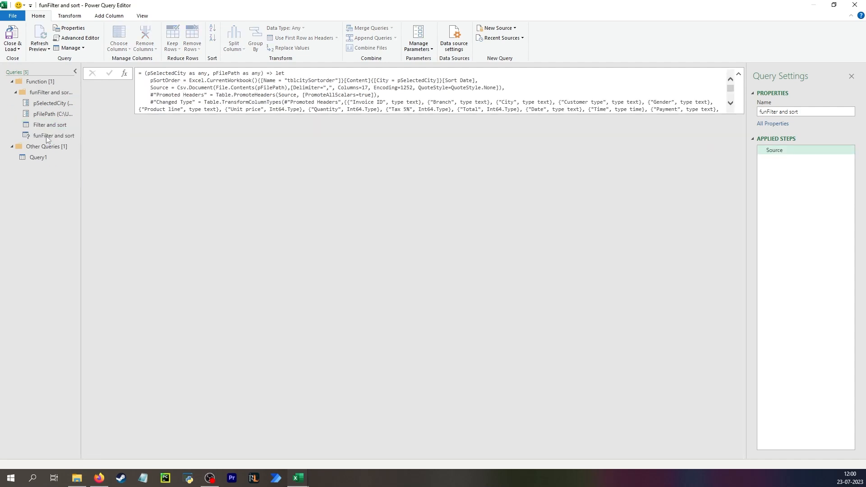
# Inspect the city choices of the pSelectedCity parameter and the Source step of the Filter and sort query
pyautogui.click(47, 92)
pyautogui.click(50, 103)
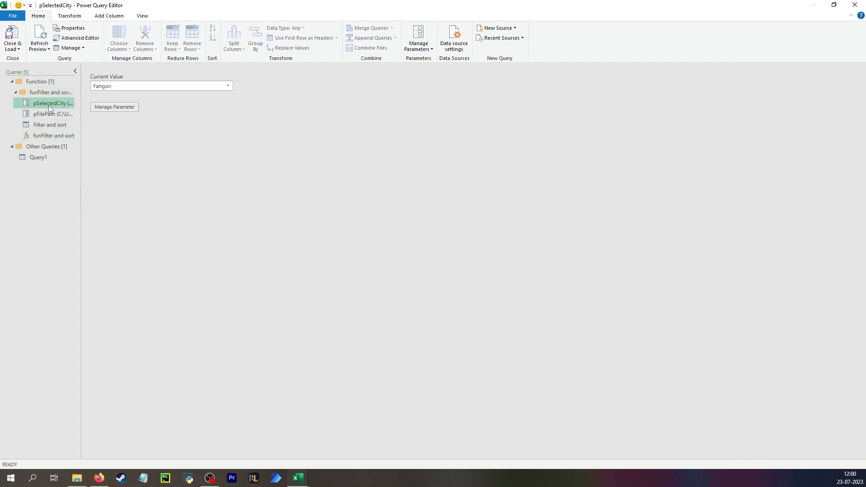
pyautogui.click(228, 85)
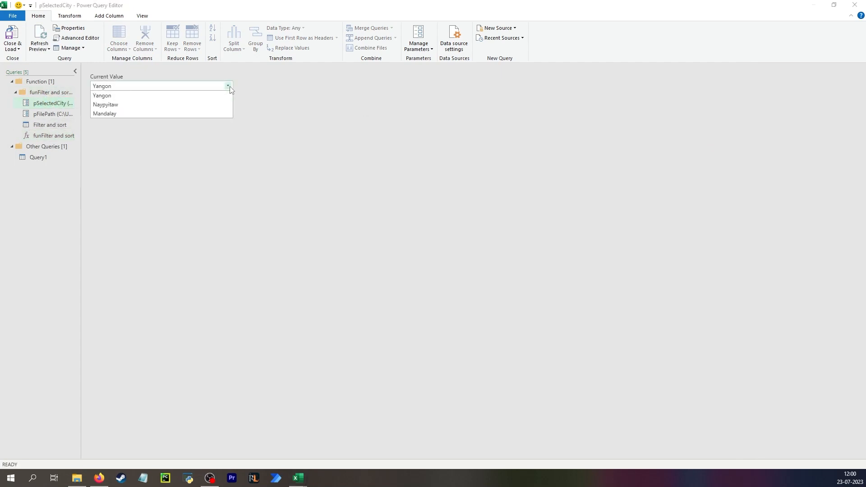
pyautogui.click(113, 91)
pyautogui.click(27, 125)
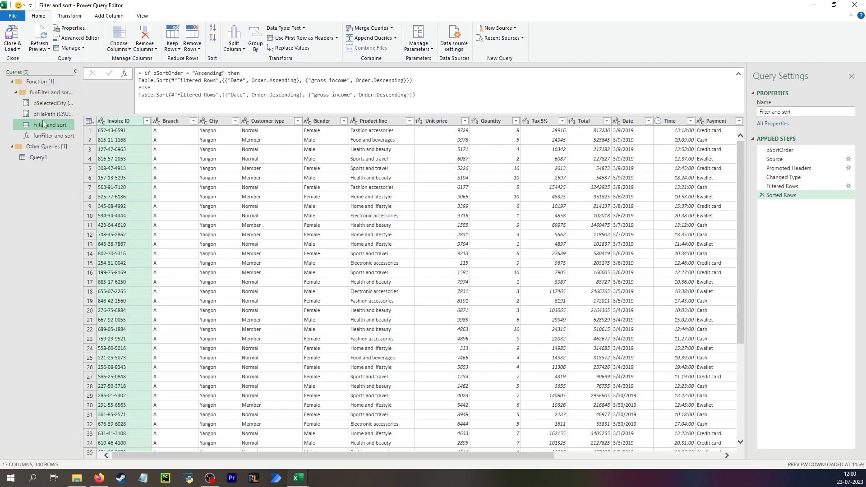
pyautogui.click(789, 158)
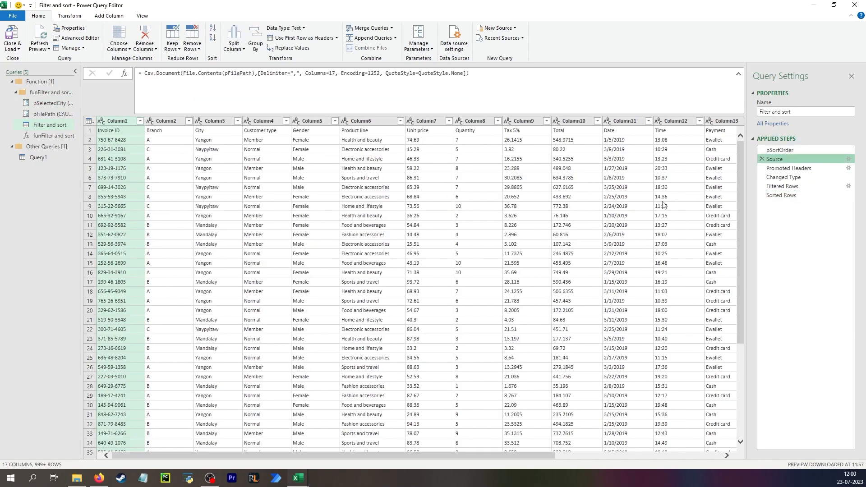
# Set the pSelectedCity parameter to Naypyitaw and check the pSortOrder step of the Filter and sort query
pyautogui.click(51, 104)
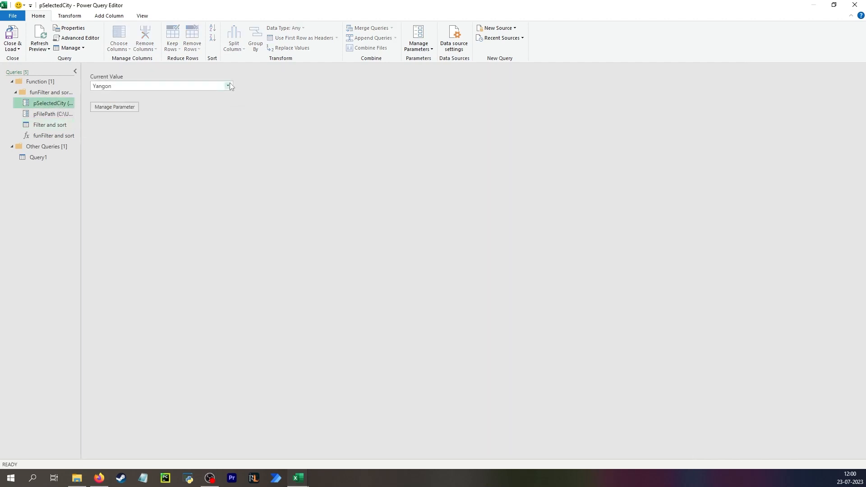
pyautogui.click(229, 86)
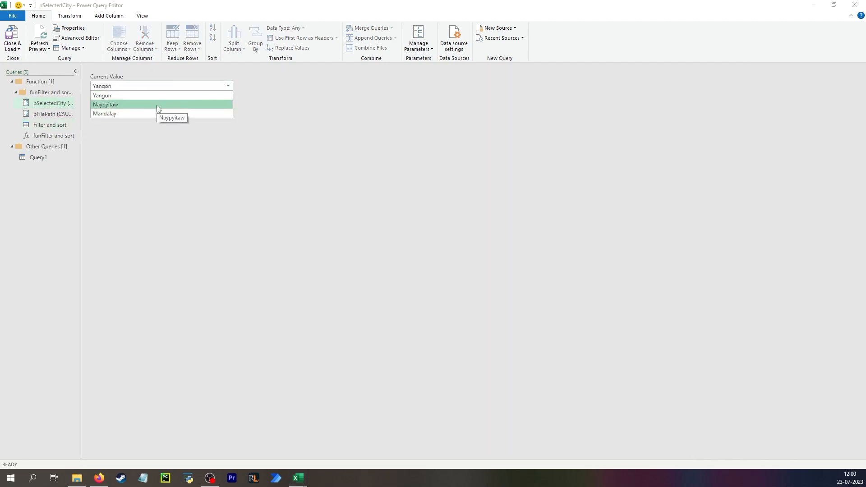
pyautogui.click(158, 109)
pyautogui.click(43, 124)
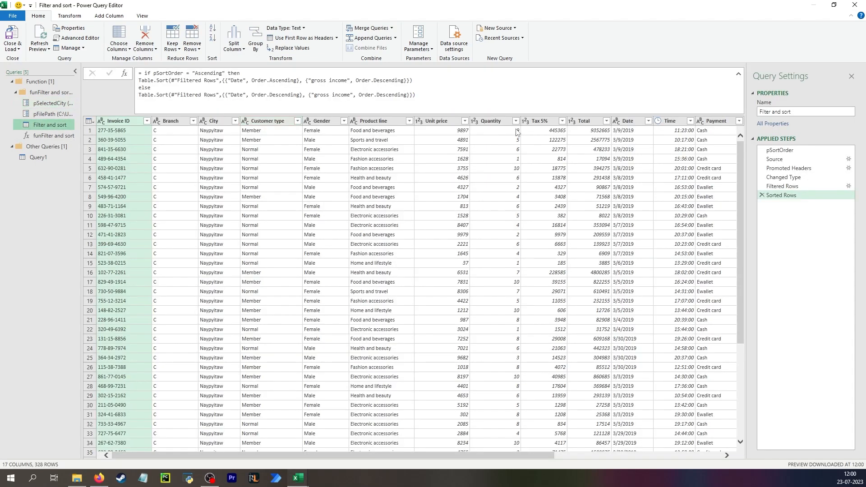
pyautogui.click(795, 150)
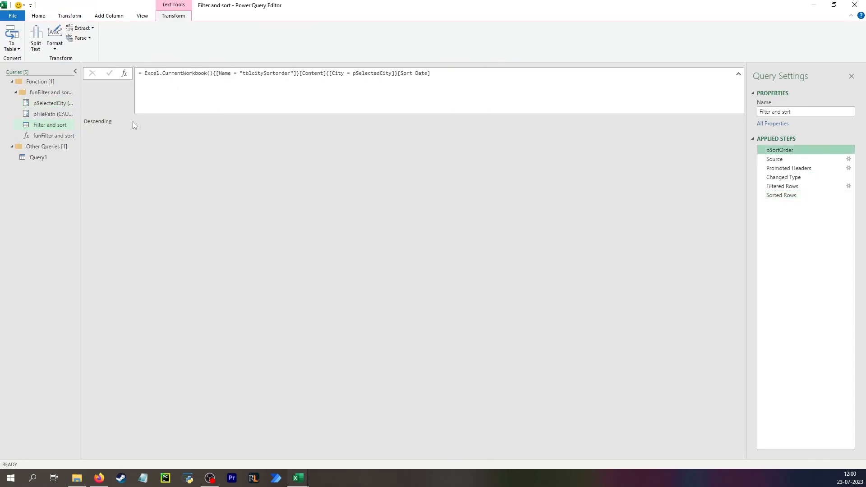
# Set the pSelectedCity parameter to Mandalay and check Filter and sort's pSortOrder, Filtered Rows and Sorted Rows steps against the worksheet's sort-order table
pyautogui.moveTo(239, 6); pyautogui.dragTo(264, 167)
pyautogui.click(72, 264)
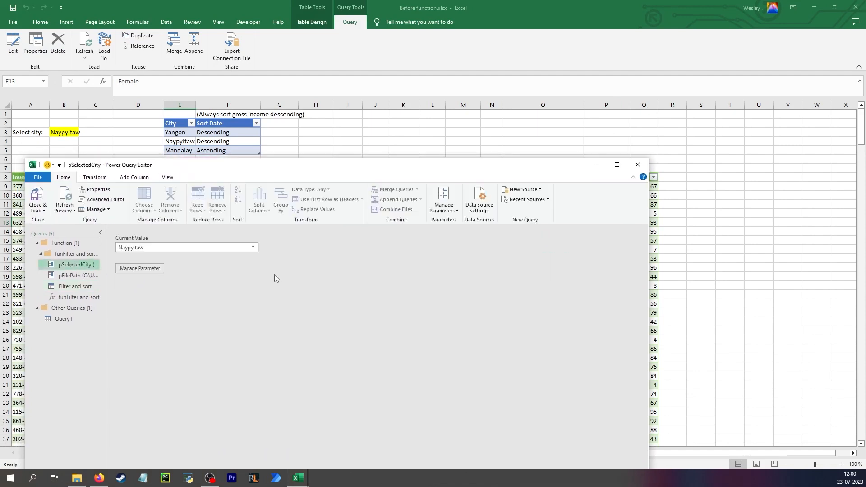
pyautogui.click(253, 247)
pyautogui.click(188, 275)
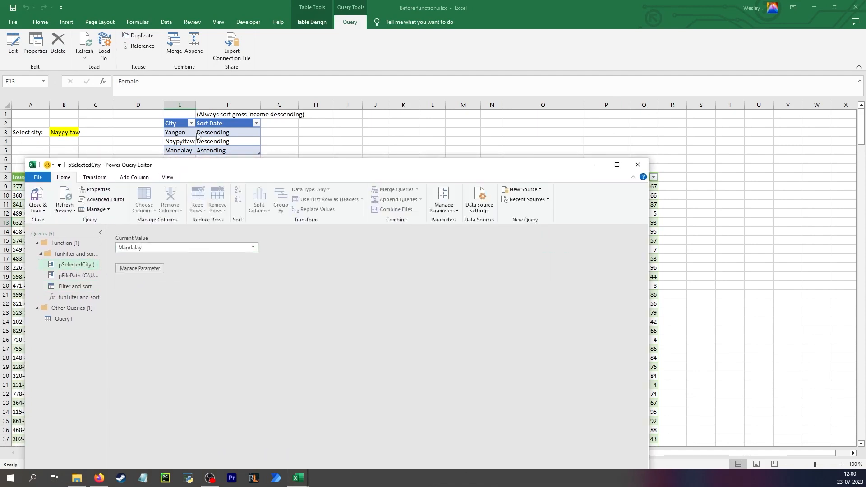
pyautogui.click(72, 275)
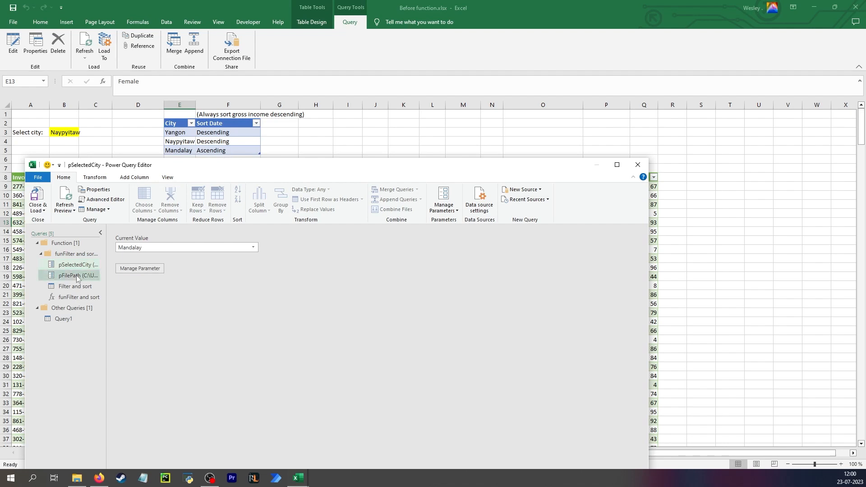
pyautogui.click(75, 289)
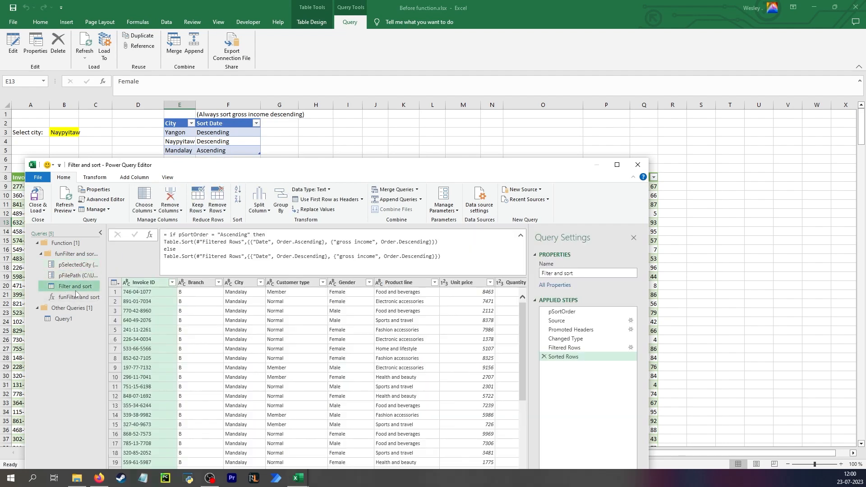
pyautogui.click(578, 312)
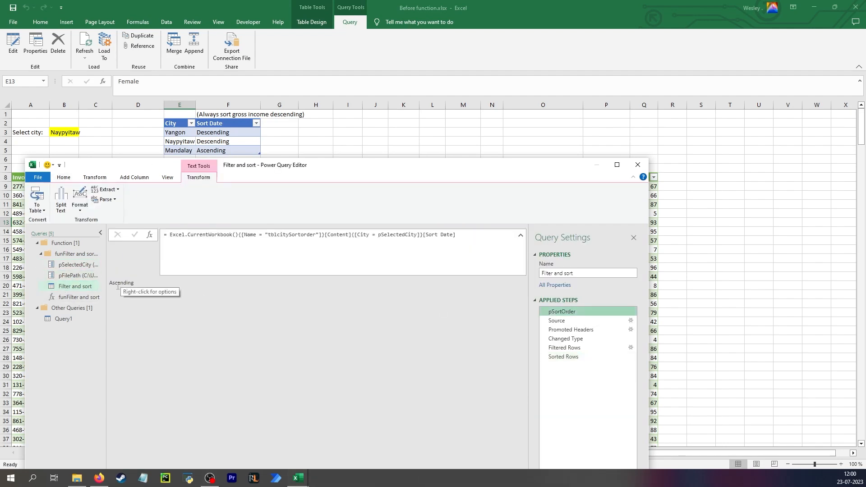
pyautogui.click(629, 348)
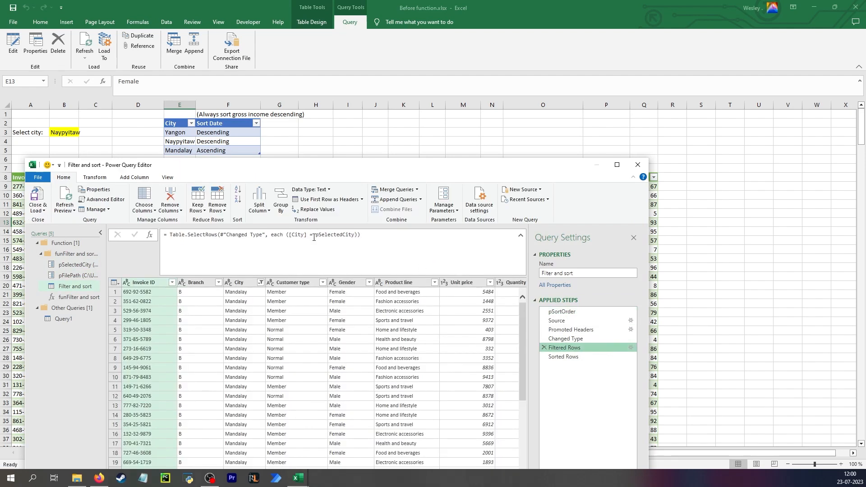
pyautogui.click(580, 357)
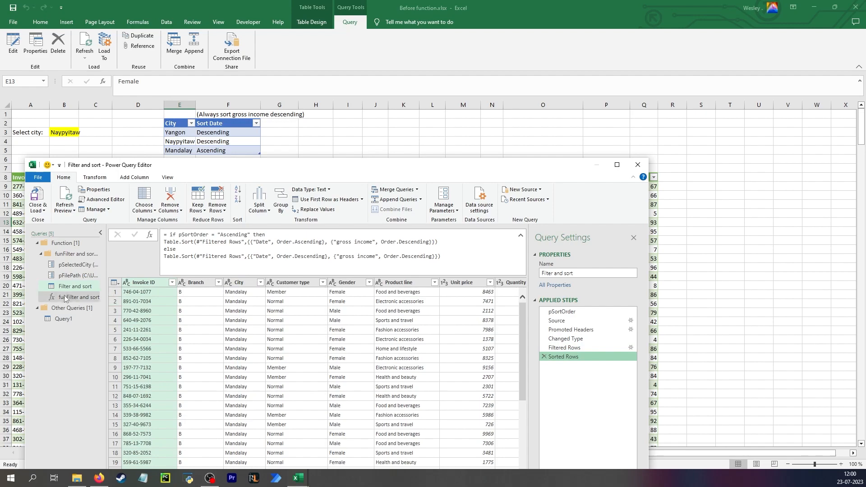
# Duplicate Query1 in the maximised query editor
pyautogui.doubleClick(35, 164)
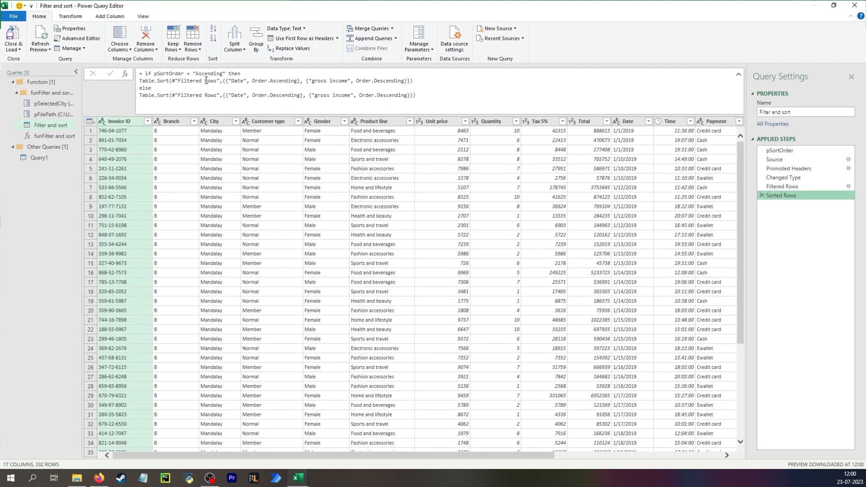
pyautogui.click(37, 157)
pyautogui.rightClick(38, 158)
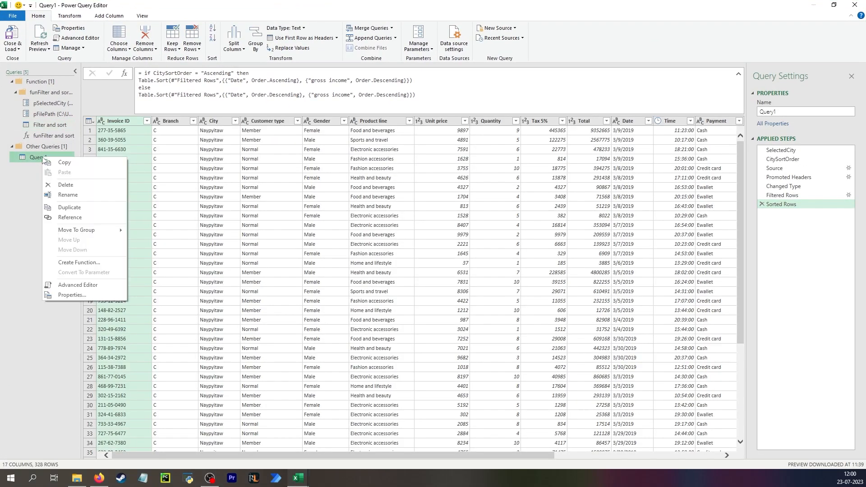
pyautogui.click(69, 207)
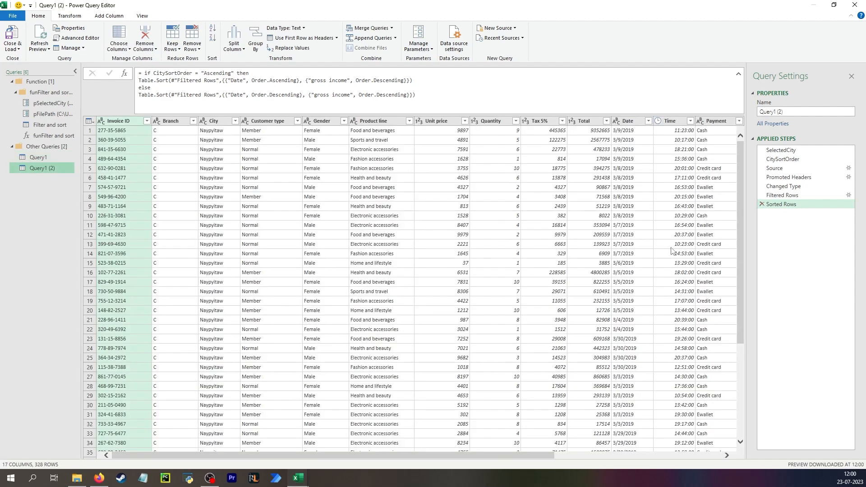
# Review the applied steps of the duplicated query and rename it Query with function
pyautogui.click(51, 172)
pyautogui.click(809, 151)
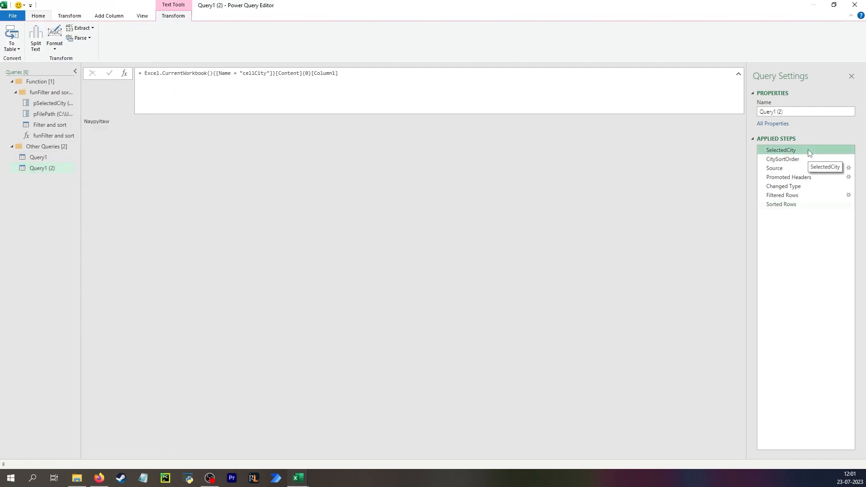
pyautogui.click(812, 161)
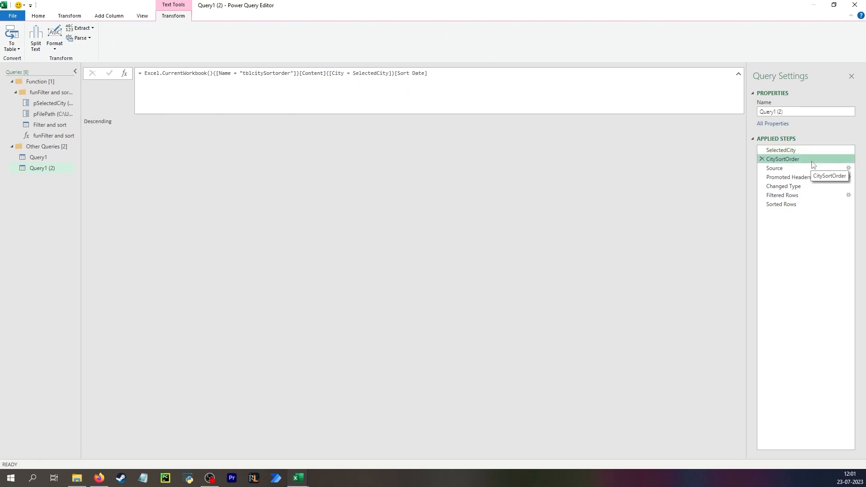
pyautogui.click(770, 204)
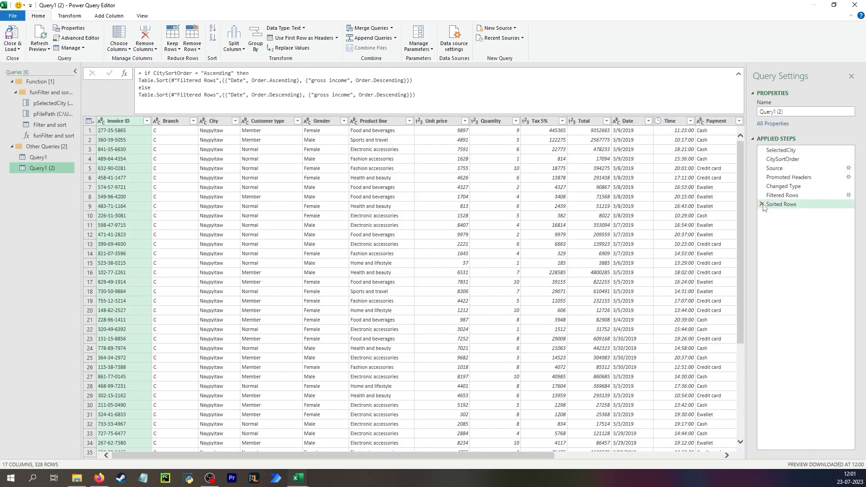
pyautogui.doubleClick(37, 169)
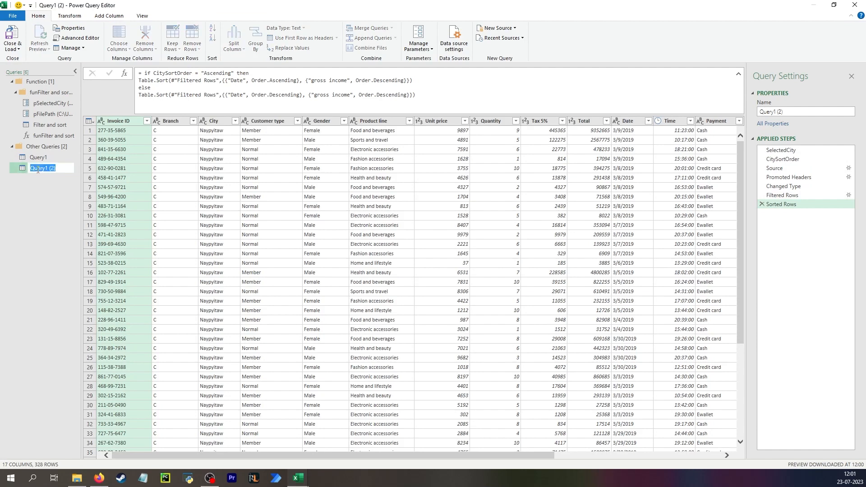
pyautogui.write('Query with function')
pyautogui.press('Return')
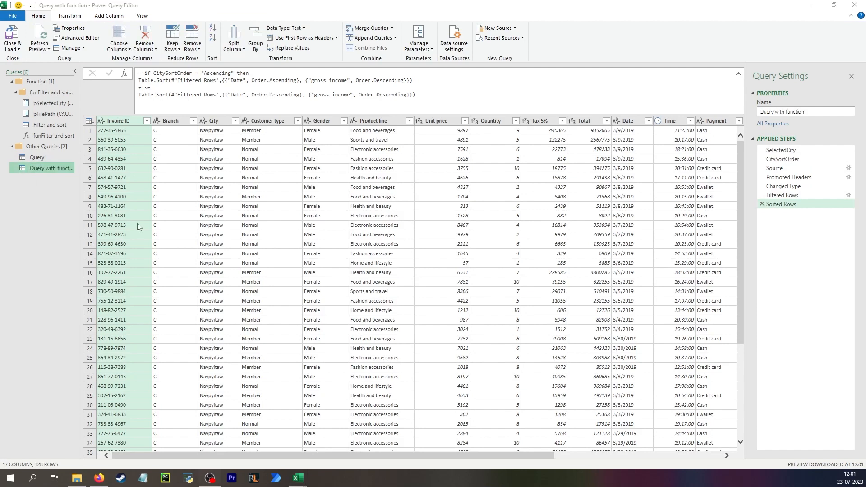
# Delete the Sorted Rows, Filtered Rows, Changed Type, Promoted Headers and Source steps from Query with function
pyautogui.click(762, 205)
pyautogui.click(762, 195)
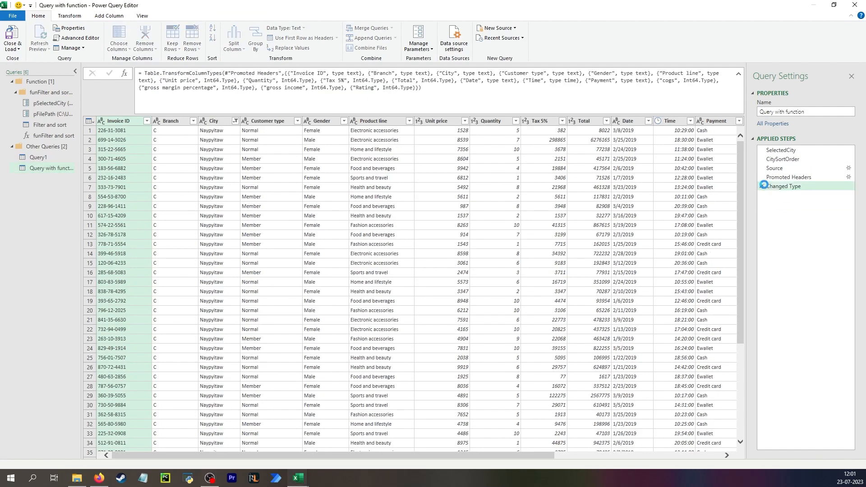
pyautogui.click(762, 187)
pyautogui.click(762, 177)
pyautogui.click(763, 168)
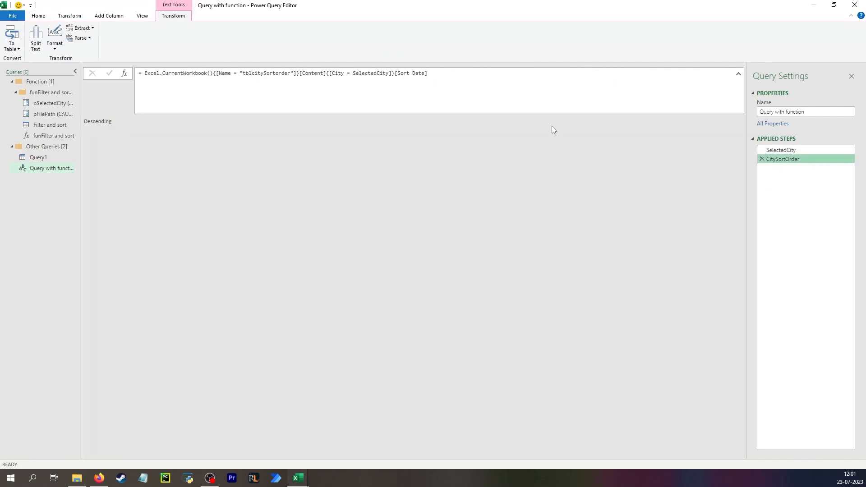
# Rename the CitySortOrder step of Query with function to FilePath
pyautogui.doubleClick(788, 159)
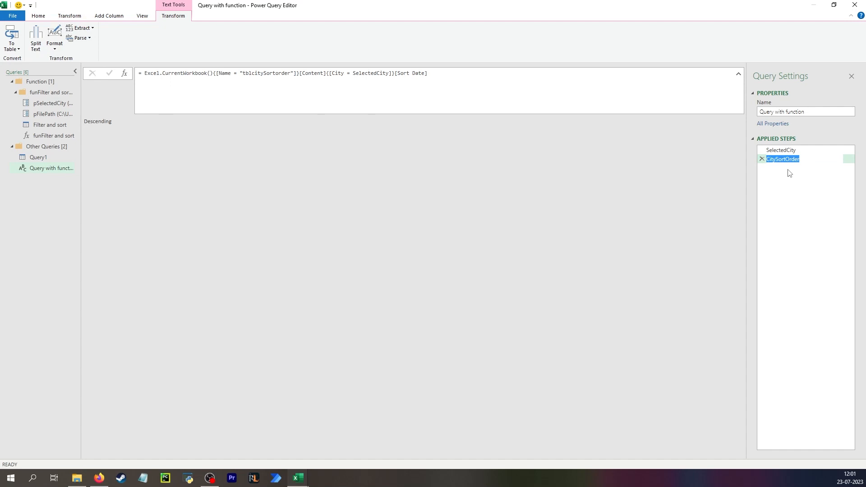
pyautogui.write('FilePath')
pyautogui.press('Return')
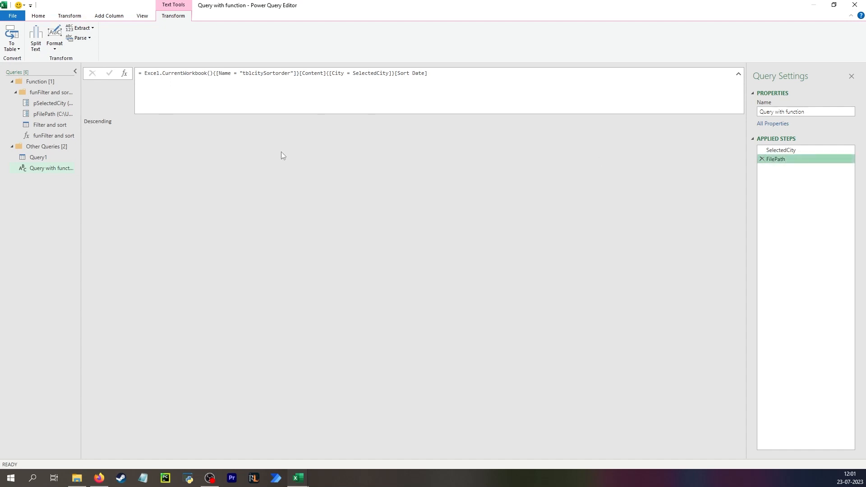
# Replace the FilePath step's formula with the supermarket_sales CSV file path copied from the pFilePath parameter
pyautogui.click(59, 114)
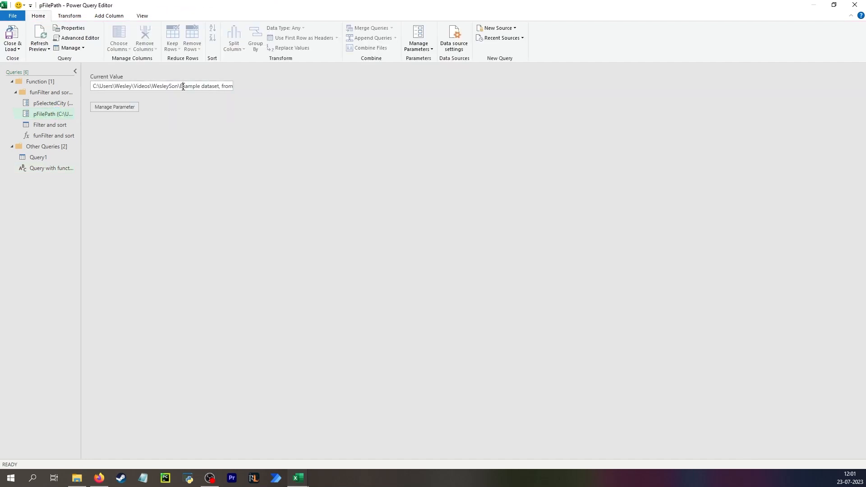
pyautogui.click(44, 167)
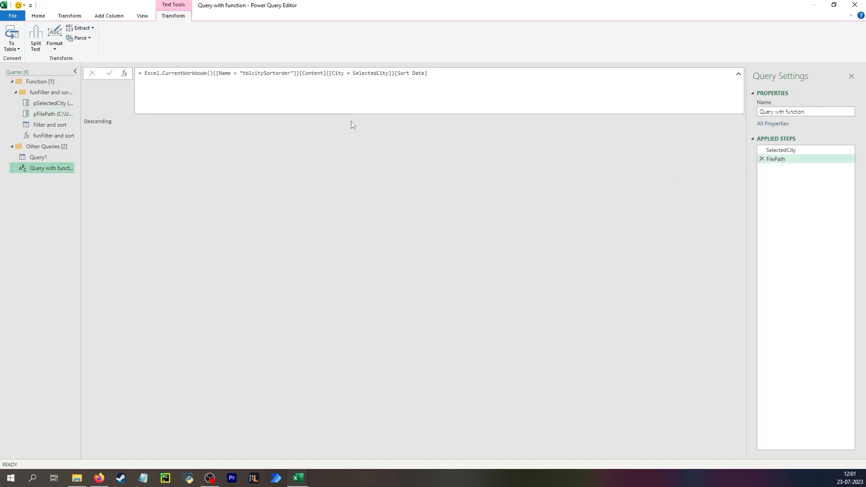
pyautogui.moveTo(431, 74); pyautogui.dragTo(137, 80)
pyautogui.write('C:\\Users\\Wesley\\Videos\\WesleySon\\Example dataset, from kaggle, supermarket_sales - Sheet1.csv')
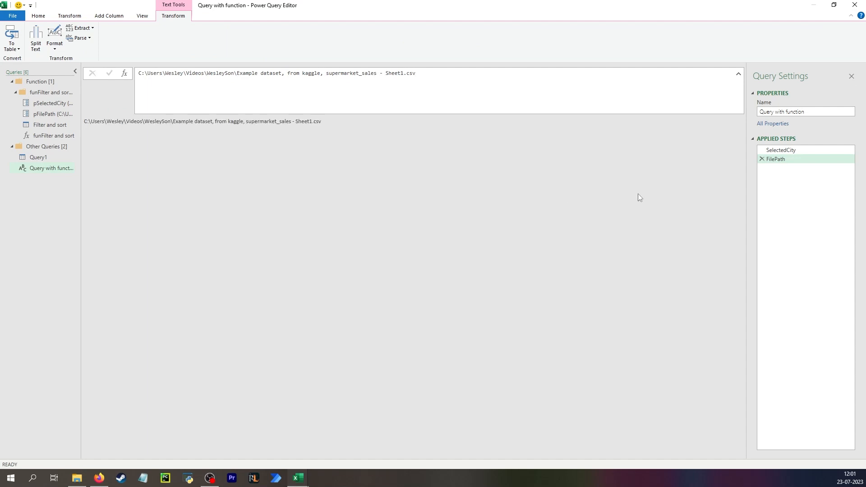
# Move Query with function into a new query group named Each city
pyautogui.click(801, 150)
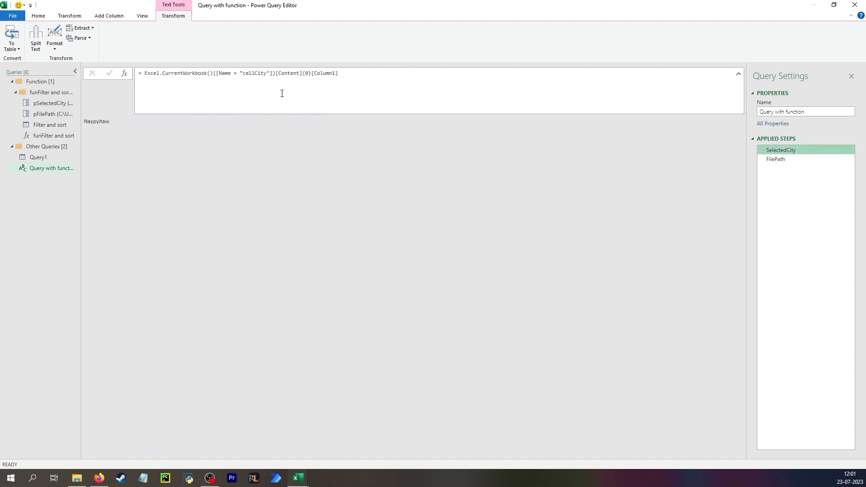
pyautogui.click(40, 172)
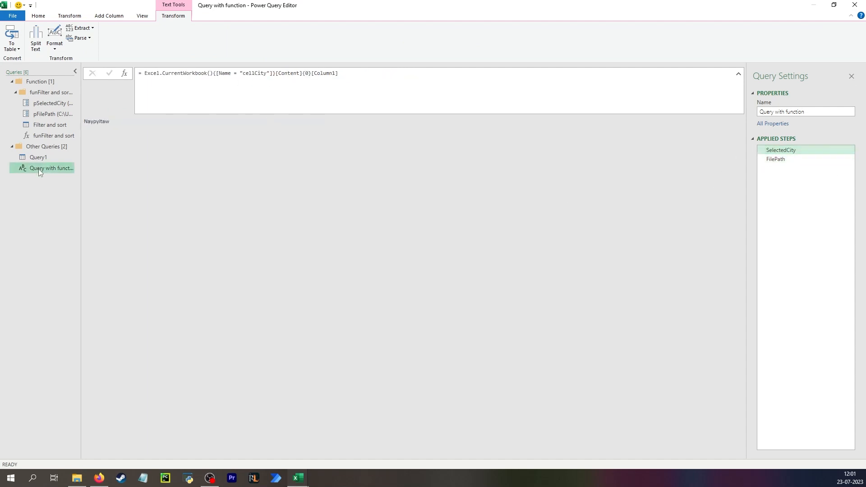
pyautogui.rightClick(39, 172)
pyautogui.moveTo(106, 241)
pyautogui.click(149, 265)
pyautogui.write('Each city')
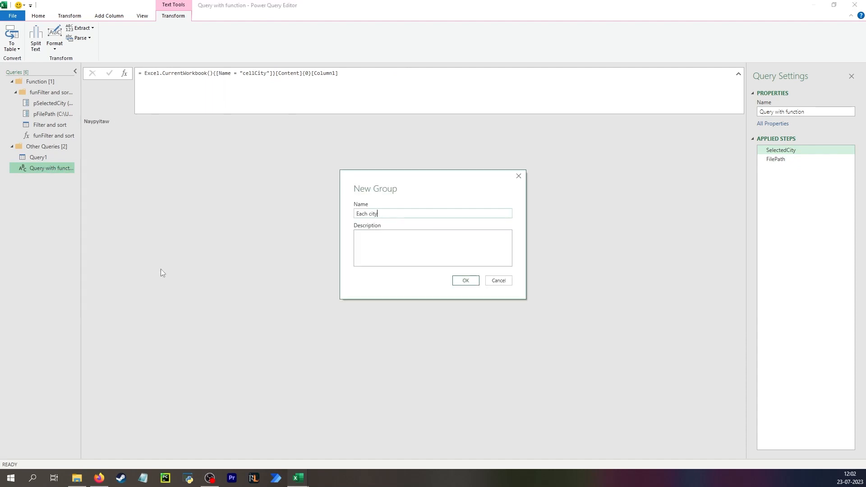
pyautogui.click(466, 280)
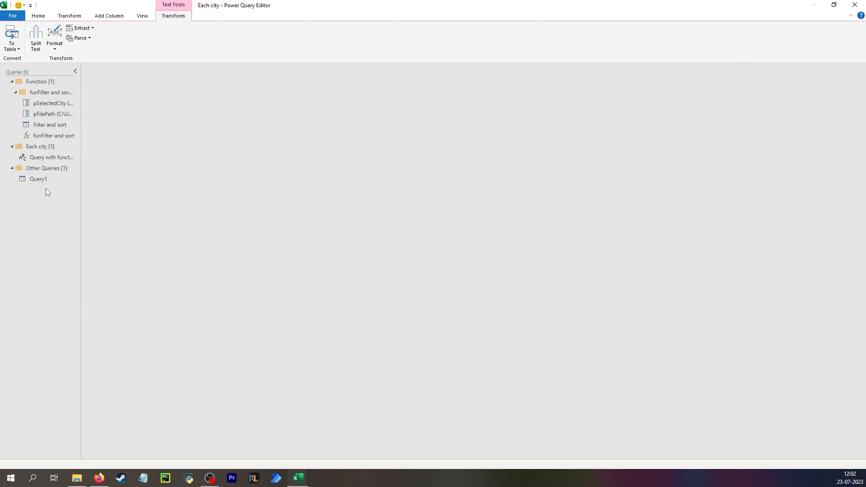
# Rename the query in the Each city group as Mandalay
pyautogui.click(48, 180)
pyautogui.click(44, 156)
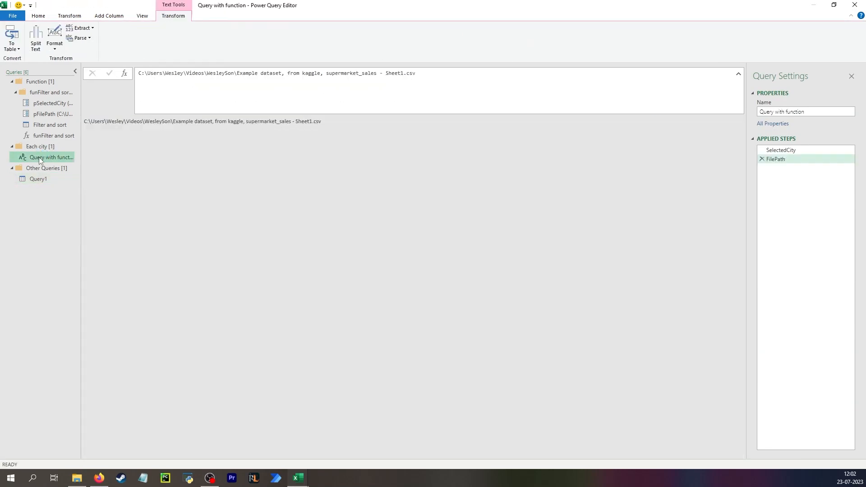
pyautogui.doubleClick(40, 157)
pyautogui.write('Mandala')
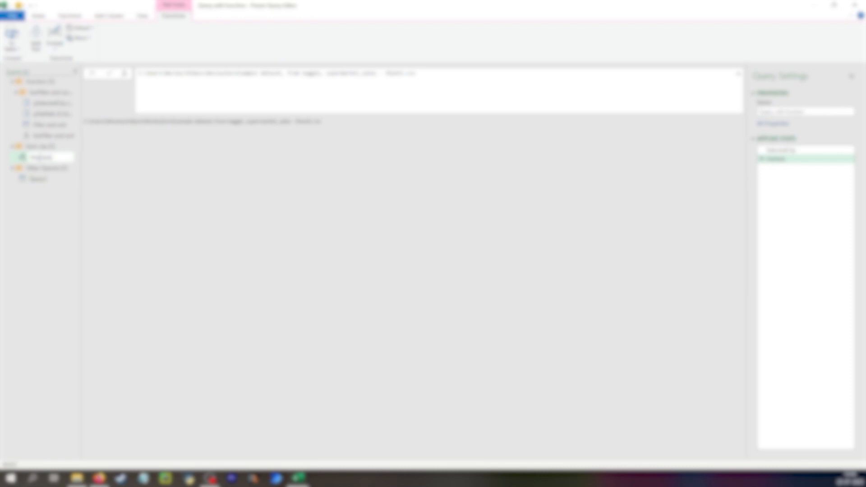
pyautogui.press('Return')
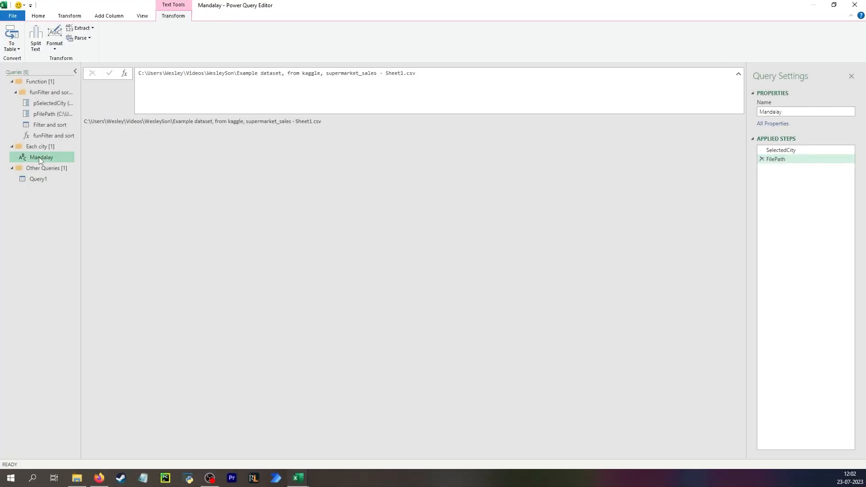
# Replace the SelectedCity step's formula in the Mandalay query with the fixed text Mandalay
pyautogui.click(778, 151)
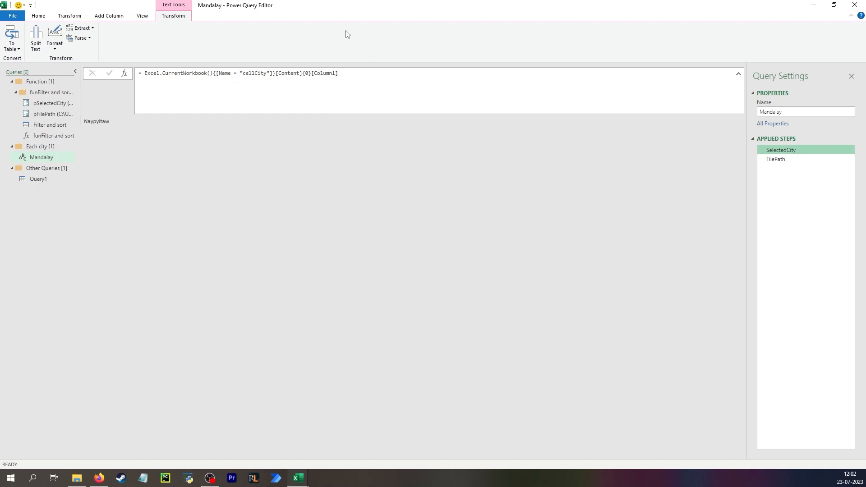
pyautogui.doubleClick(334, 4)
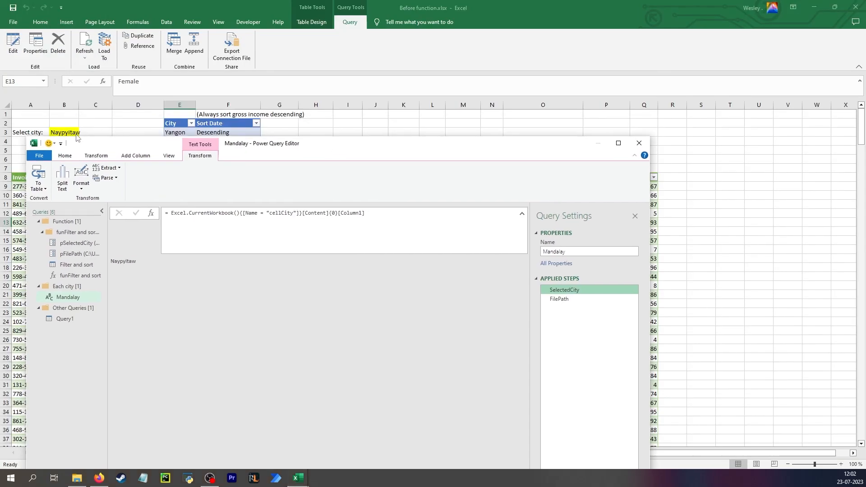
pyautogui.moveTo(302, 149); pyautogui.dragTo(348, 162)
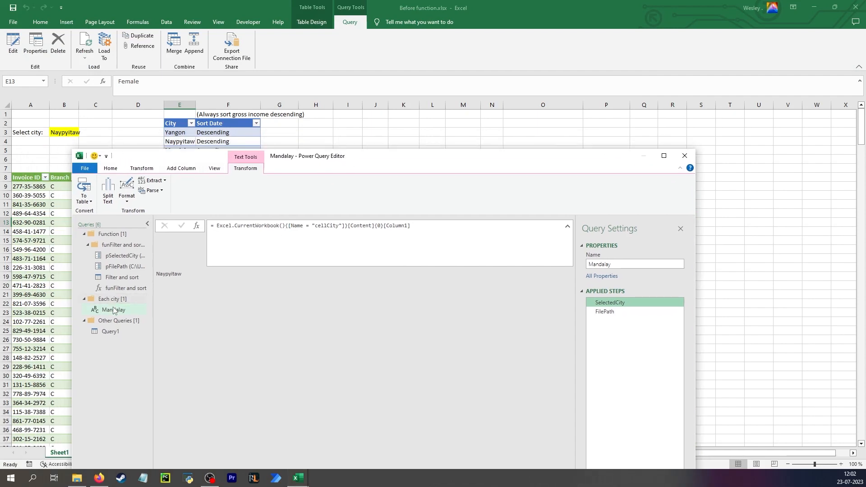
pyautogui.moveTo(428, 231); pyautogui.dragTo(201, 231)
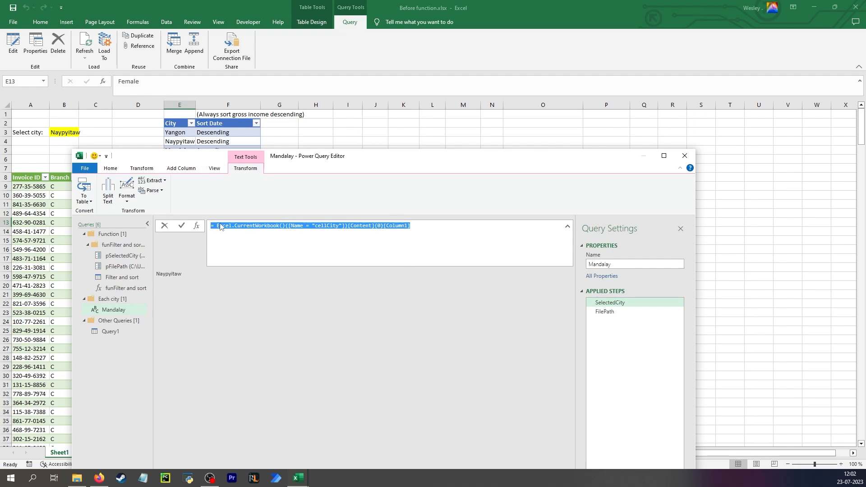
pyautogui.write('Man')
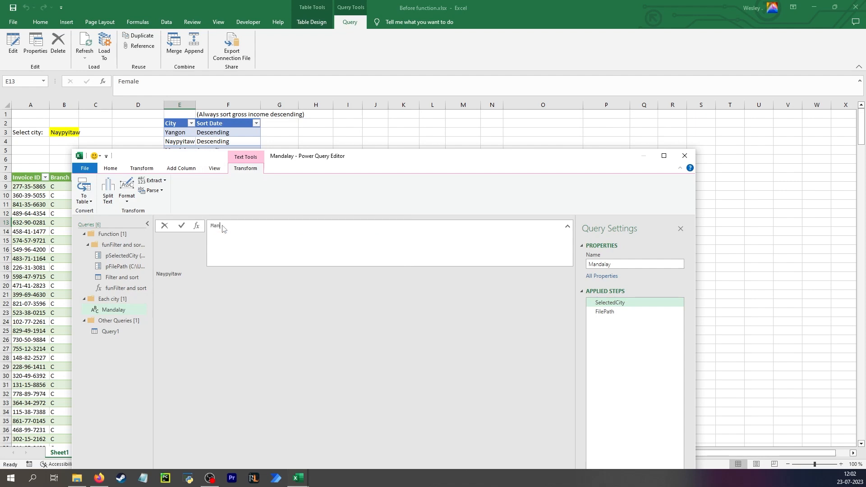
pyautogui.write('dalay')
pyautogui.press('Return')
# Add a custom step after FilePath whose formula is the function name funFilter and sort
pyautogui.click(631, 311)
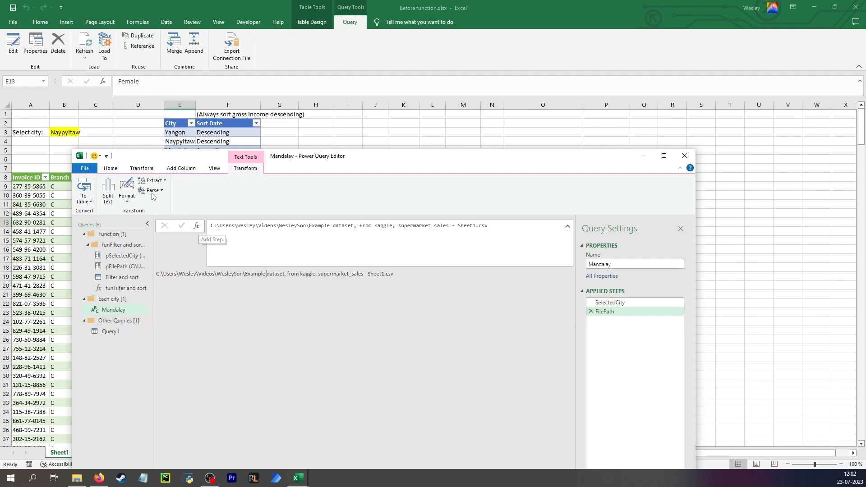
pyautogui.click(141, 168)
pyautogui.click(174, 169)
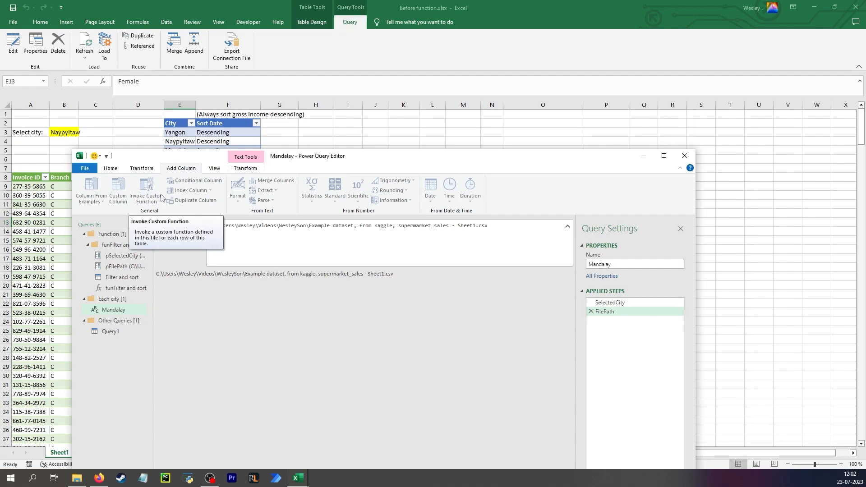
pyautogui.click(142, 169)
pyautogui.click(197, 226)
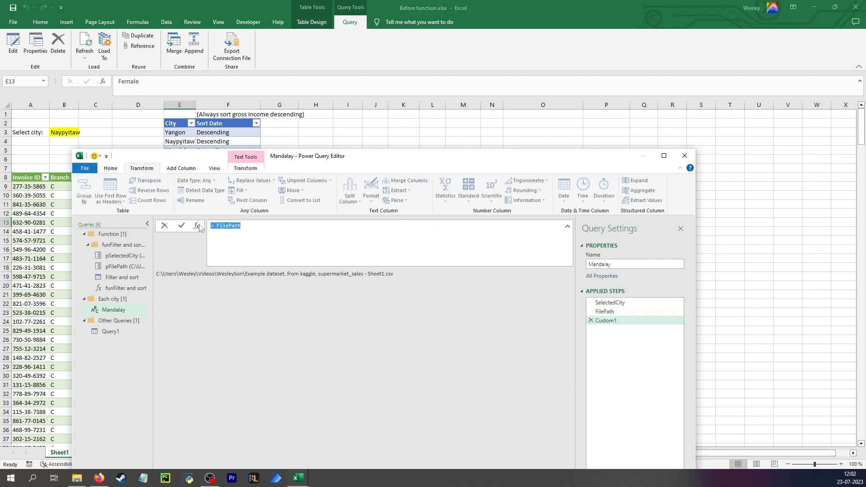
pyautogui.doubleClick(124, 289)
pyautogui.hotkey('ctrl', 'c')
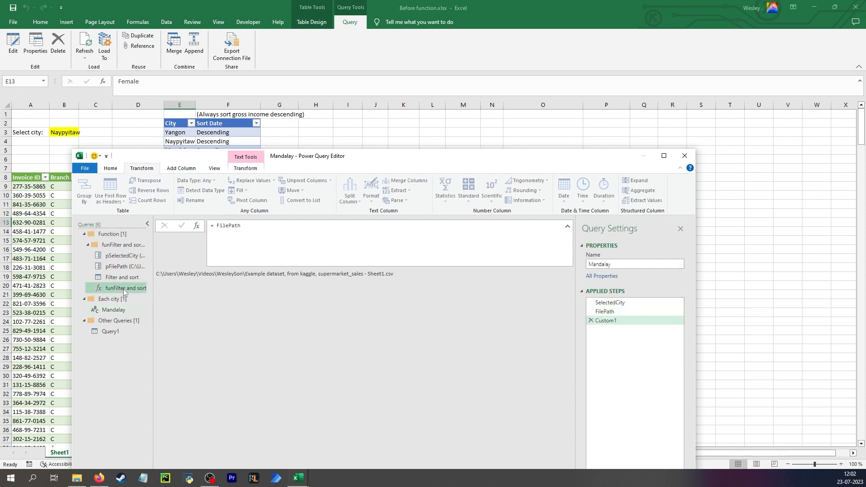
pyautogui.click(120, 310)
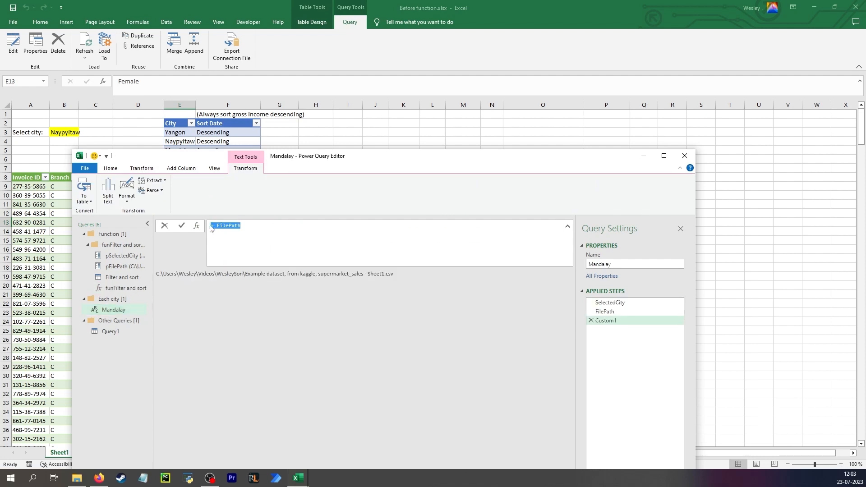
pyautogui.hotkey('ctrl', 'v')
pyautogui.press('Return')
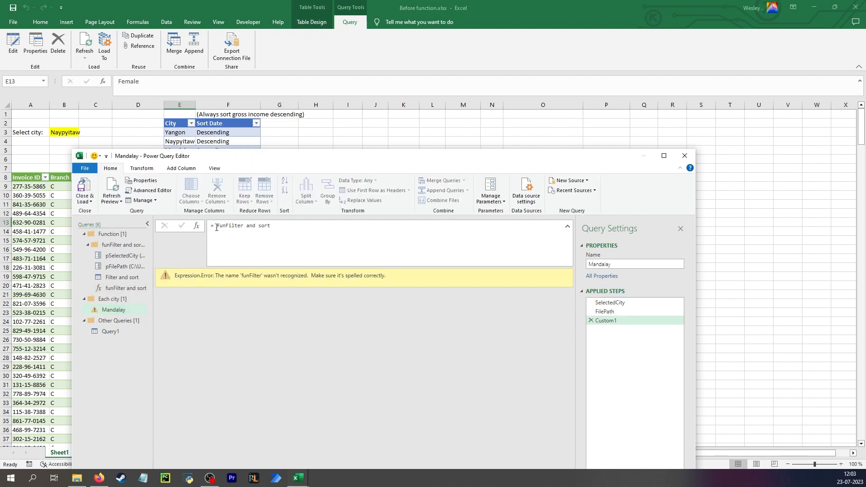
# Correct the function reference in the custom step to #"funFilter and sort"
pyautogui.click(217, 226)
pyautogui.write('#"')
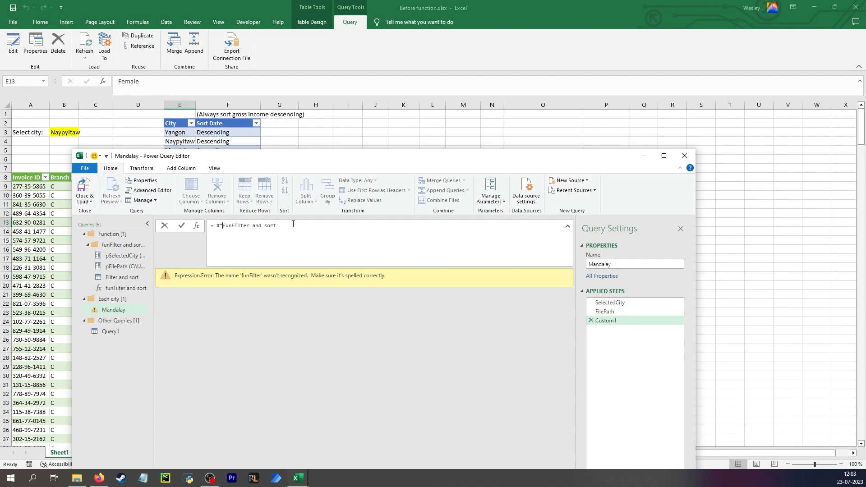
pyautogui.click(293, 224)
pyautogui.write('"')
pyautogui.press('Return')
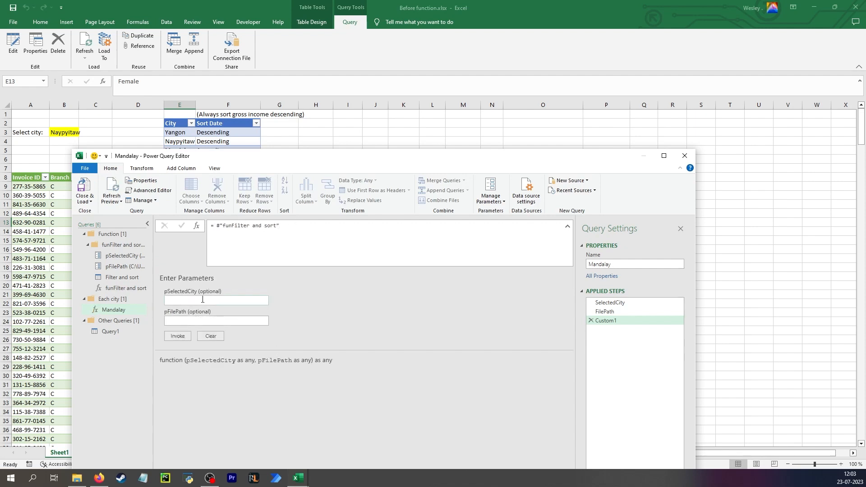
# Call the function in the custom step with the arguments (SelectedCity, FilePath)
pyautogui.click(284, 238)
pyautogui.write('electedCity, FilePath)')
pyautogui.press('Return')
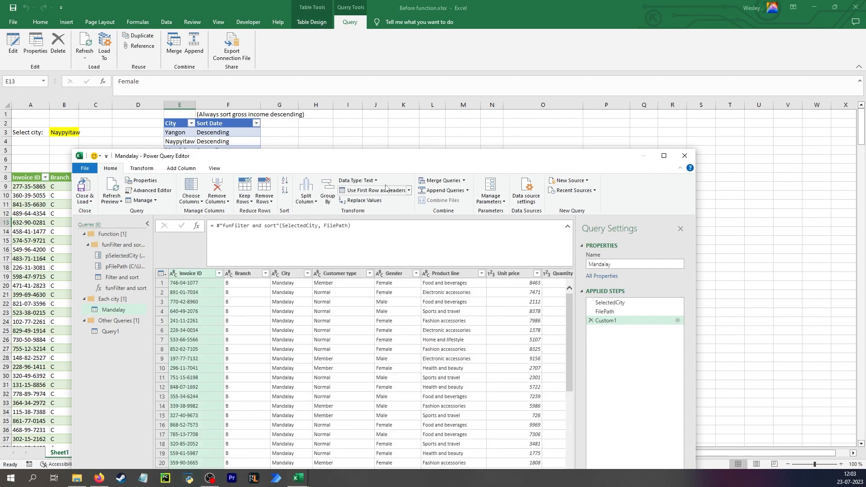
# Examine the funFilter and sort function's code alongside the Filter and sort query and its pSelectedCity parameter
pyautogui.moveTo(375, 160); pyautogui.dragTo(373, 35)
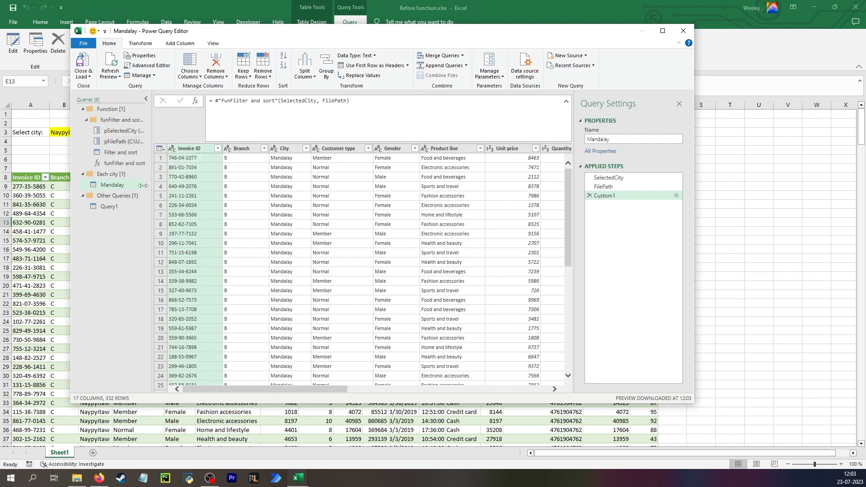
pyautogui.click(132, 164)
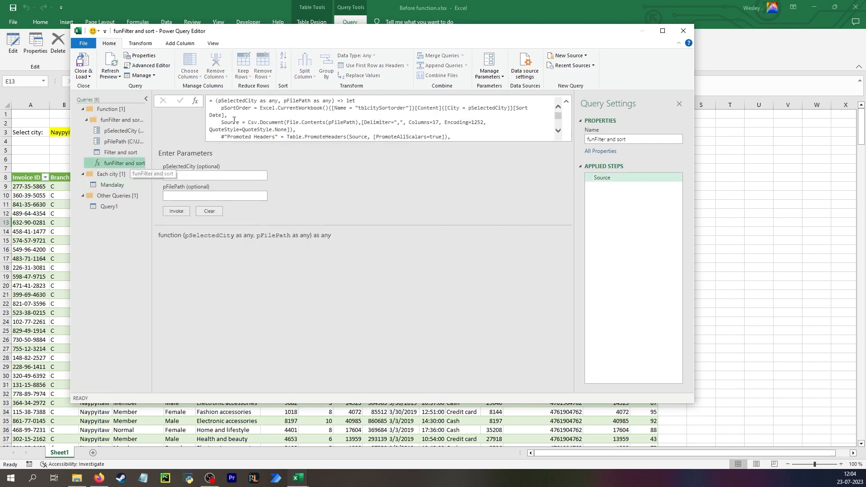
pyautogui.scroll(-5, 271, 120)
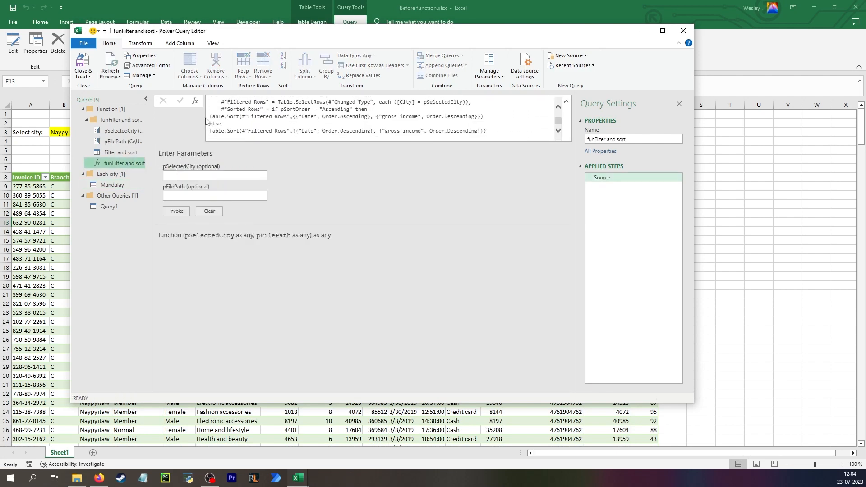
pyautogui.click(118, 152)
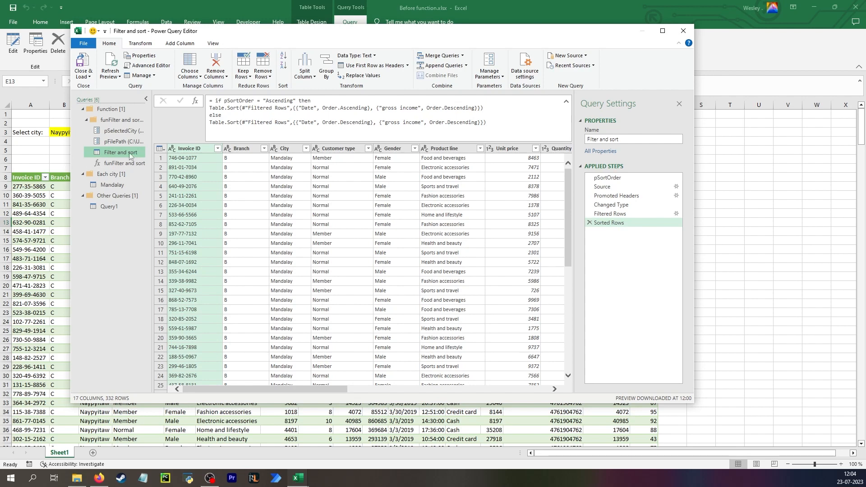
pyautogui.click(119, 131)
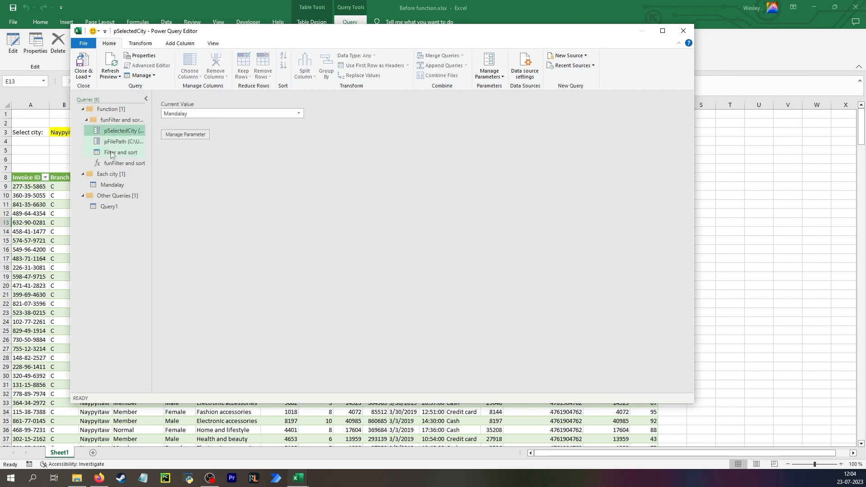
pyautogui.click(120, 152)
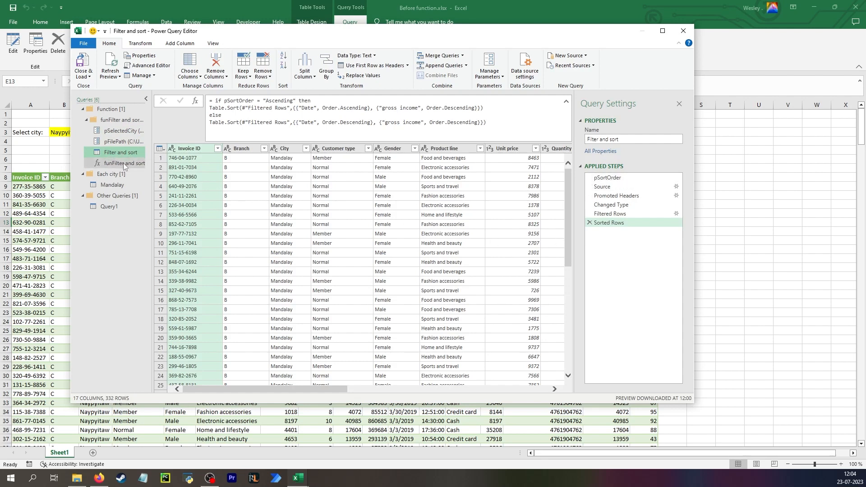
pyautogui.click(123, 163)
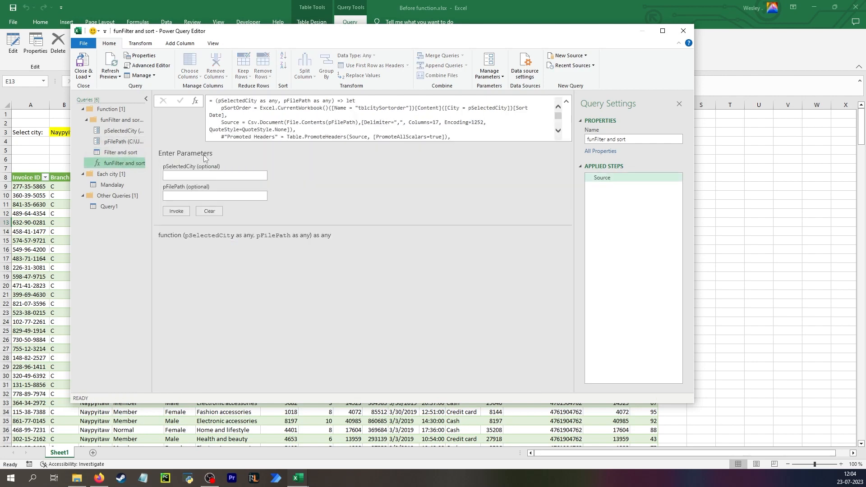
pyautogui.scroll(-8, 345, 127)
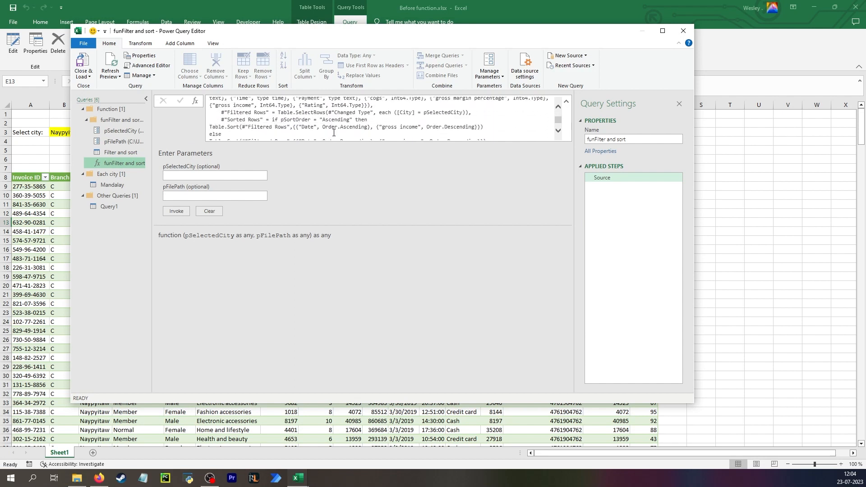
pyautogui.scroll(8, 340, 123)
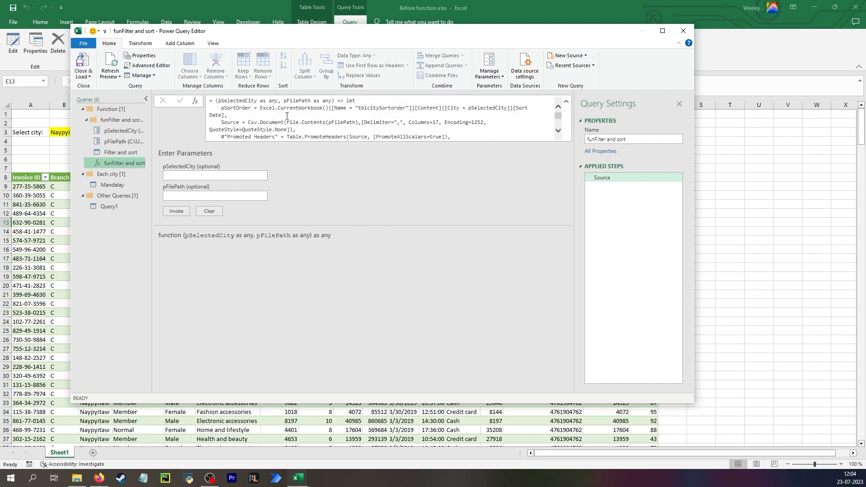
# Duplicate the Mandalay query twice within the Each city group
pyautogui.click(115, 185)
pyautogui.rightClick(117, 185)
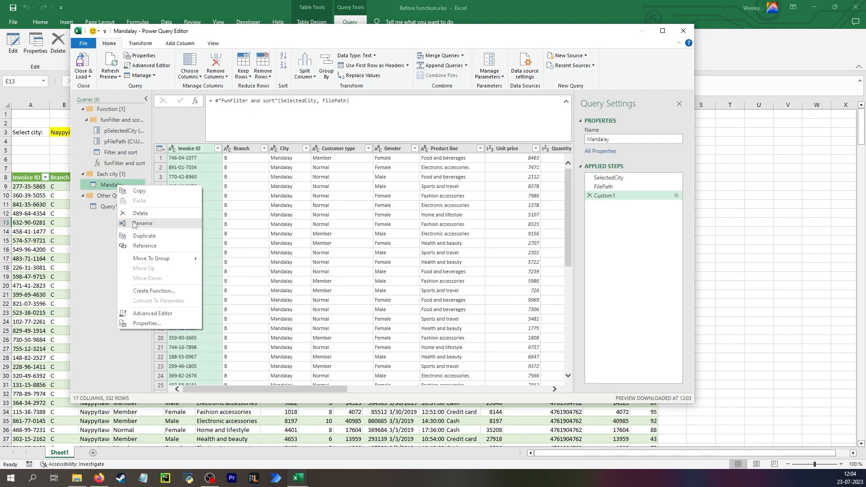
pyautogui.click(150, 240)
pyautogui.rightClick(121, 196)
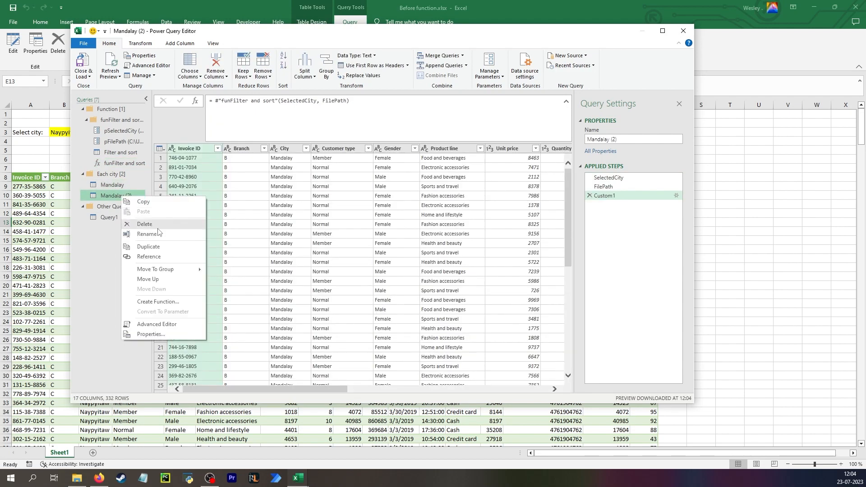
pyautogui.click(153, 246)
# Turn the two copies into city queries named Yangon and Naypyitaw, each selecting its own city
pyautogui.moveTo(398, 35); pyautogui.dragTo(422, 182)
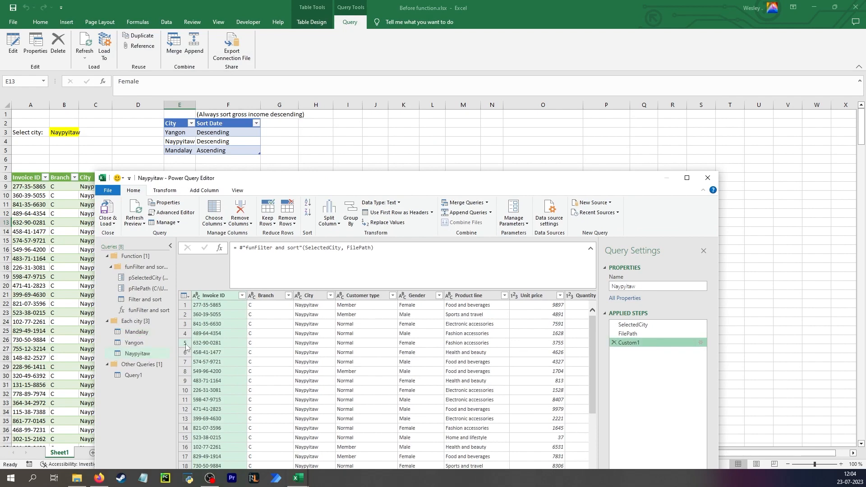
pyautogui.click(134, 343)
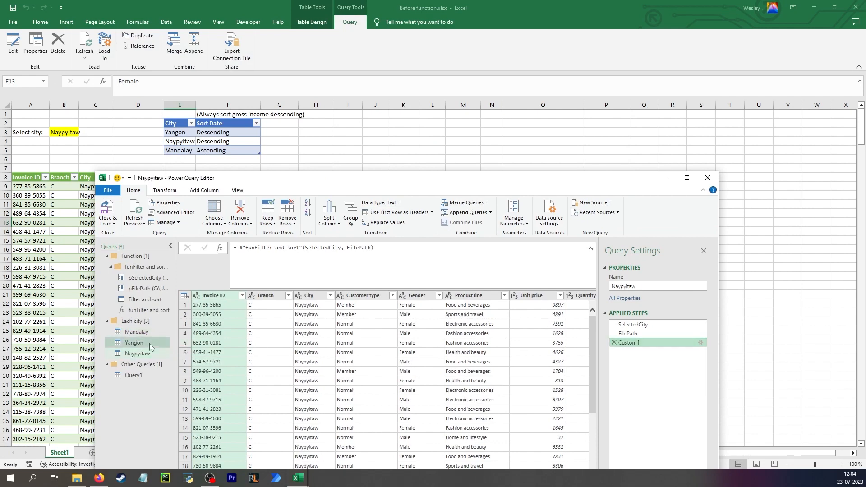
pyautogui.moveTo(359, 179); pyautogui.dragTo(356, 76)
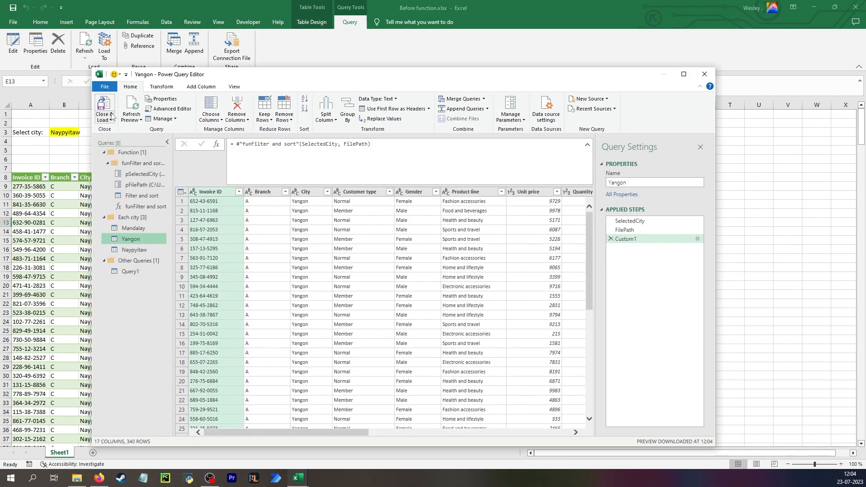
# Close the query editor and load the new queries as connections only
pyautogui.click(109, 120)
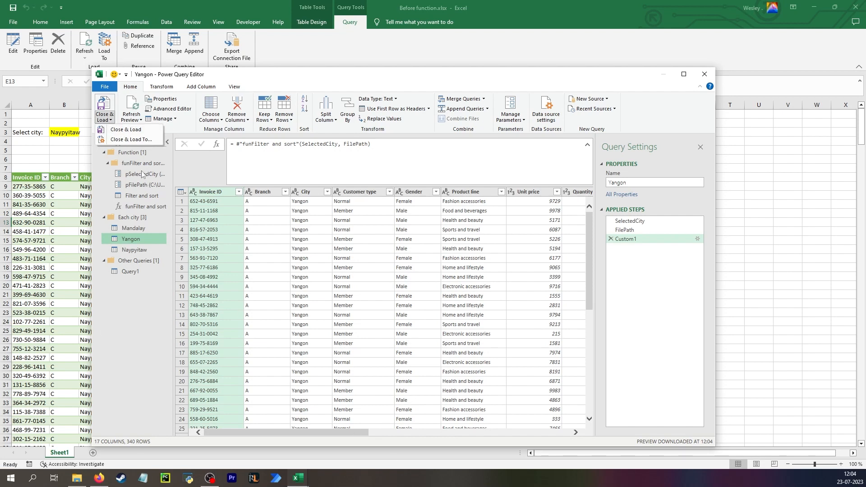
pyautogui.click(132, 140)
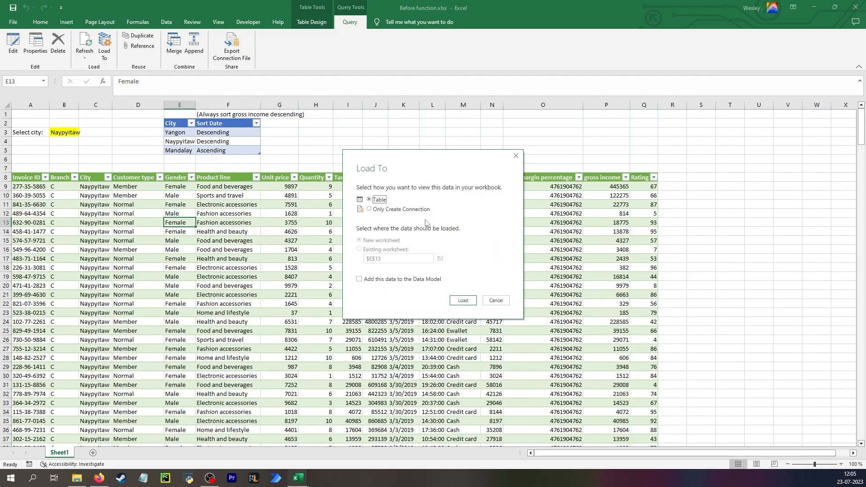
pyautogui.click(394, 209)
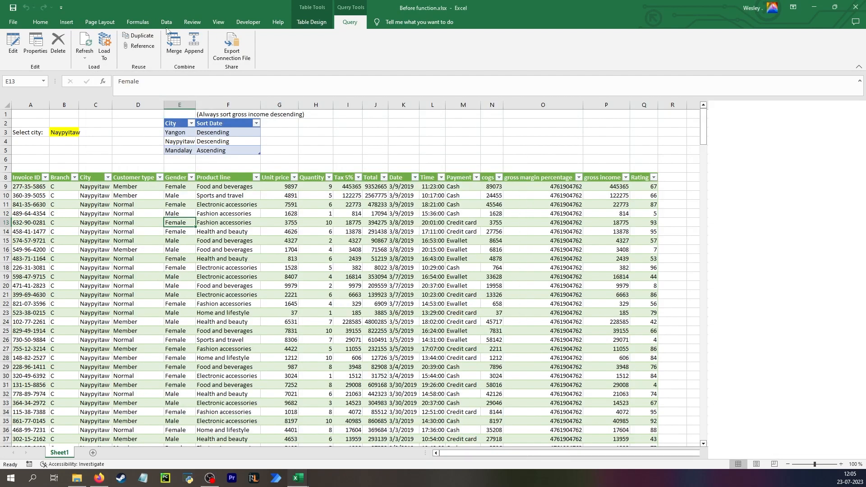
# Load the Mandalay, Yangon and Naypyitaw queries as tables, each on a new worksheet
pyautogui.click(166, 24)
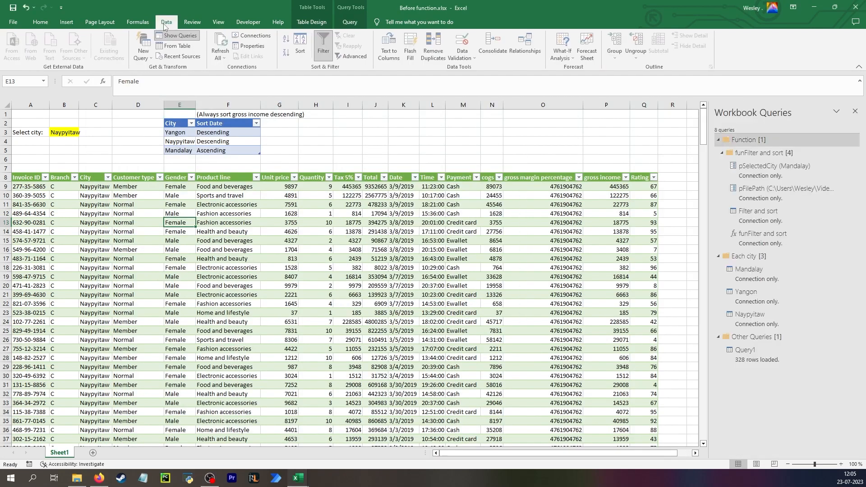
pyautogui.rightClick(783, 274)
pyautogui.click(808, 341)
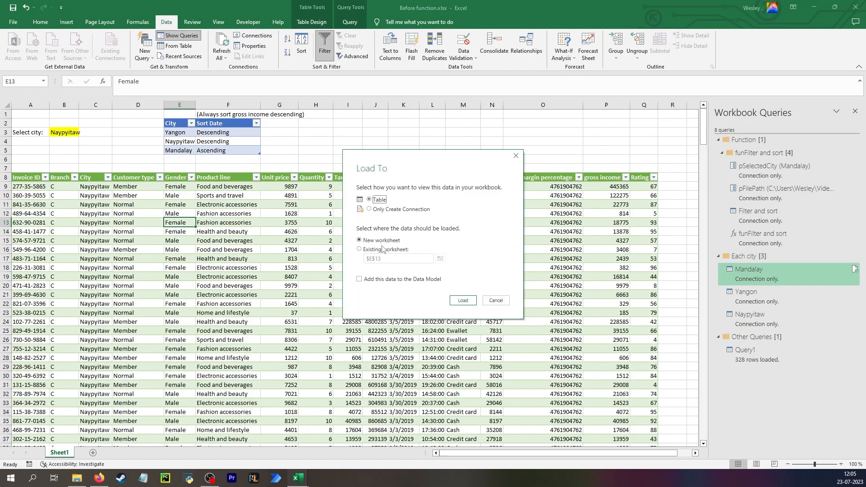
pyautogui.click(463, 300)
pyautogui.rightClick(777, 298)
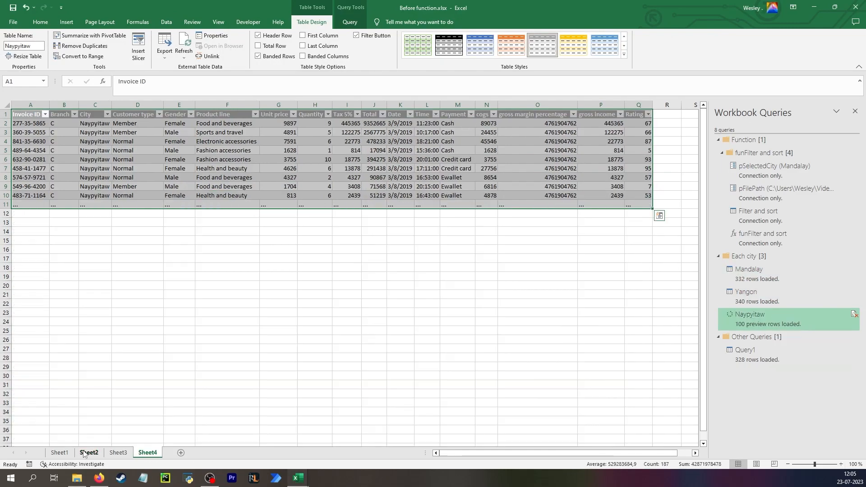
# Rename the three new worksheets Mandalay, Yangon and Naypyitaw to match their queries
pyautogui.click(89, 452)
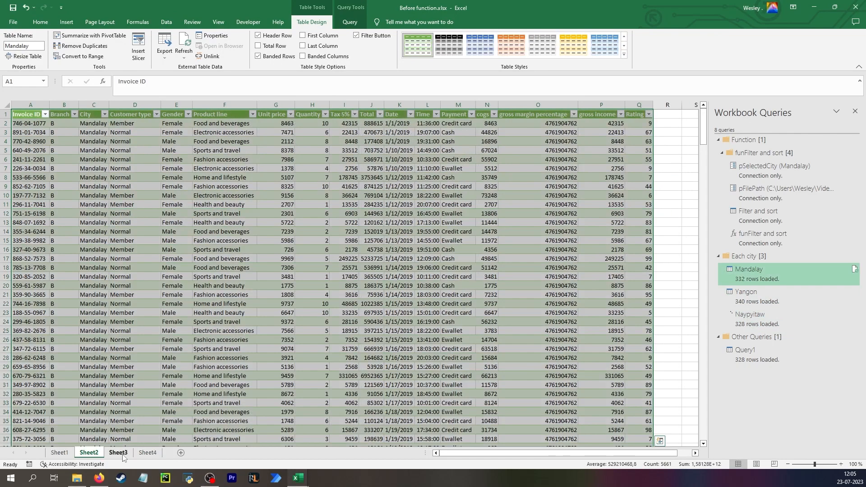
pyautogui.click(146, 454)
pyautogui.click(88, 454)
pyautogui.press('F2')
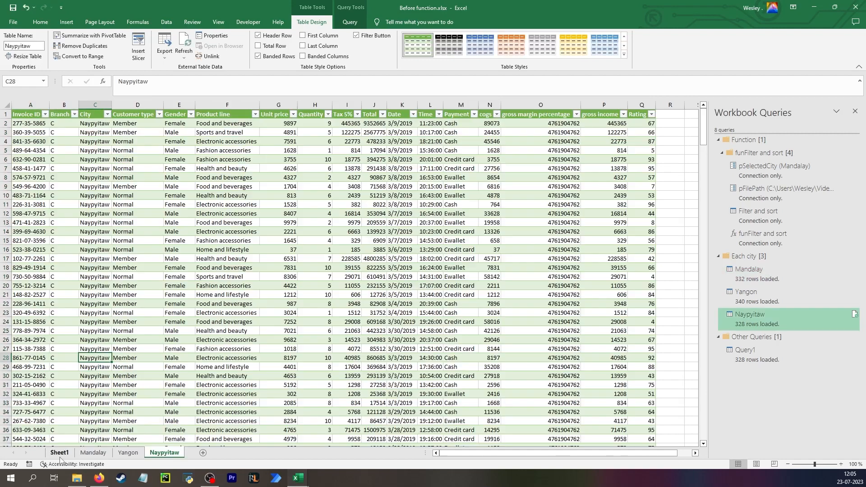
# Review the city selection cell and sort order table on Sheet1, and the loaded data on each city sheet
pyautogui.click(59, 452)
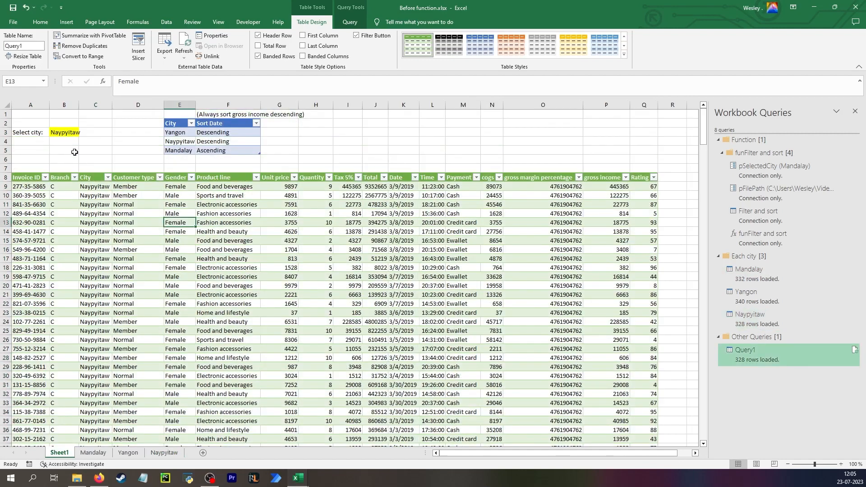
pyautogui.click(41, 135)
pyautogui.click(63, 133)
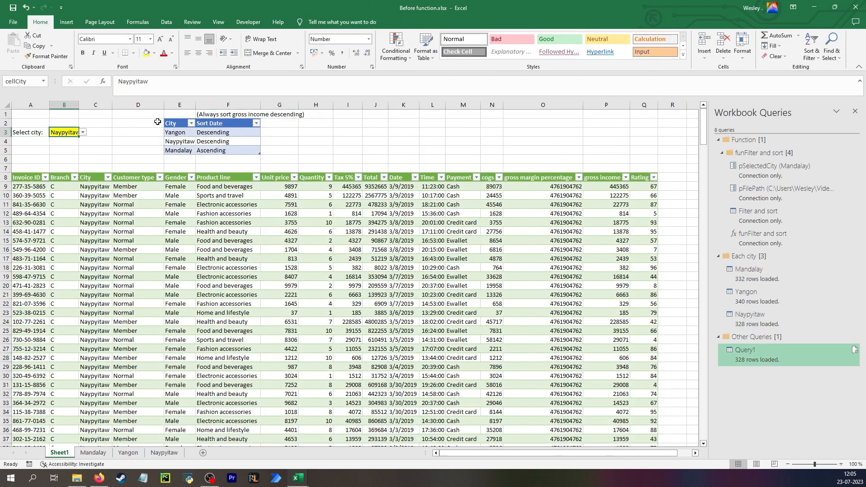
pyautogui.click(189, 125)
pyautogui.moveTo(189, 125); pyautogui.dragTo(252, 151)
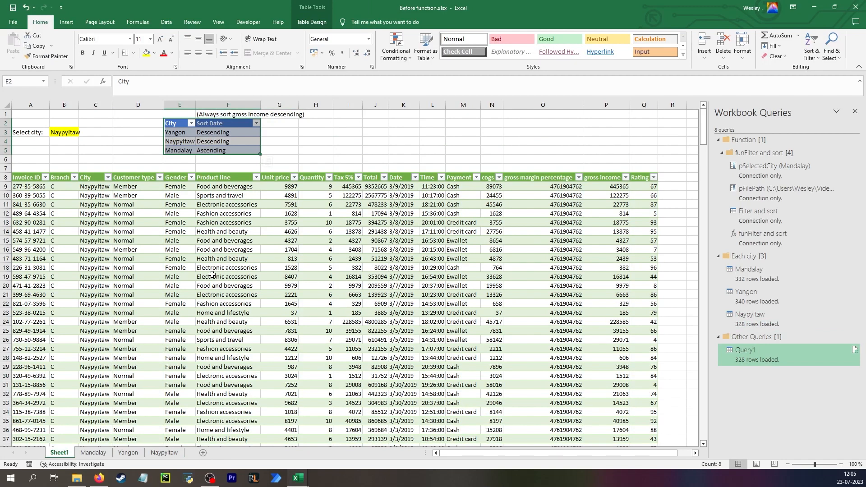
pyautogui.click(95, 453)
pyautogui.click(124, 456)
pyautogui.click(171, 455)
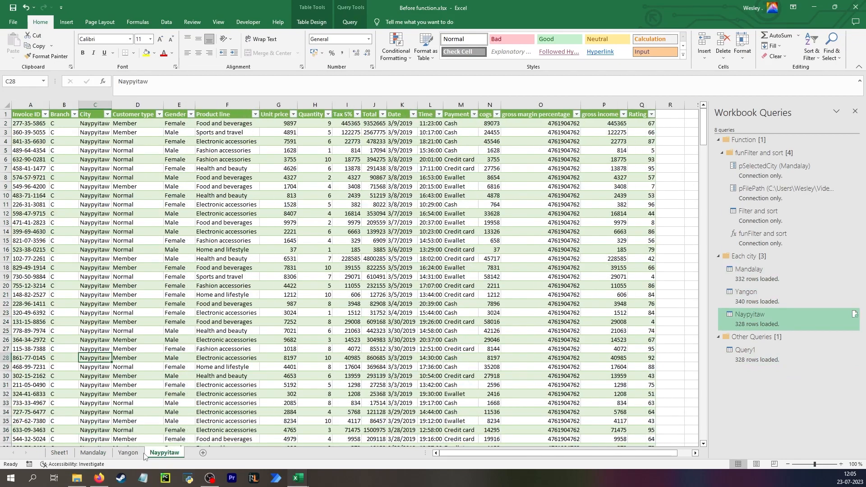
pyautogui.click(102, 456)
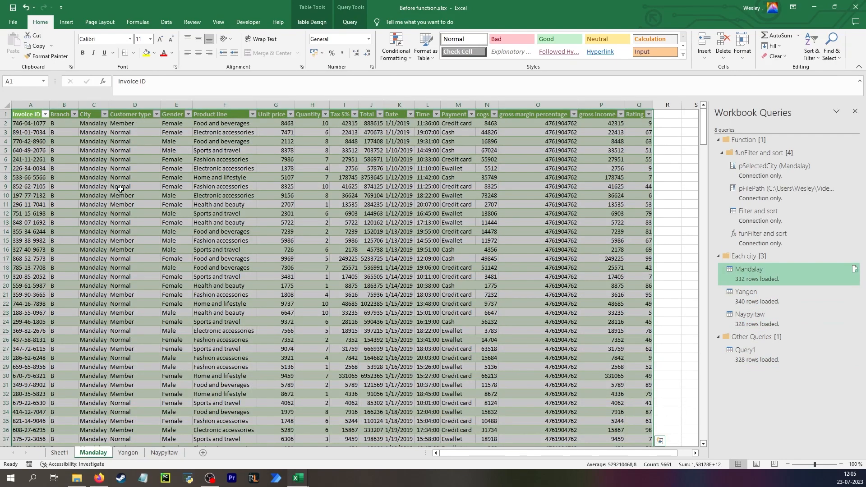
pyautogui.click(120, 188)
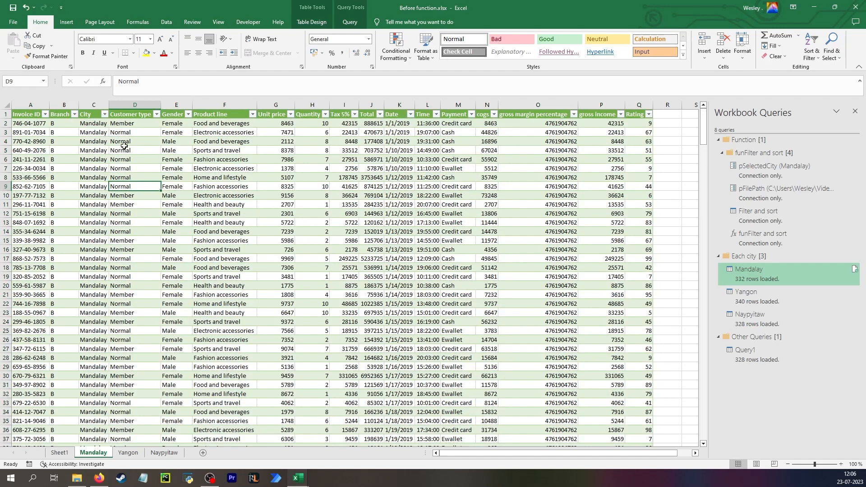
# Try copying the Mandalay sheet into a new workbook with Create a copy enabled
pyautogui.rightClick(99, 453)
pyautogui.click(155, 387)
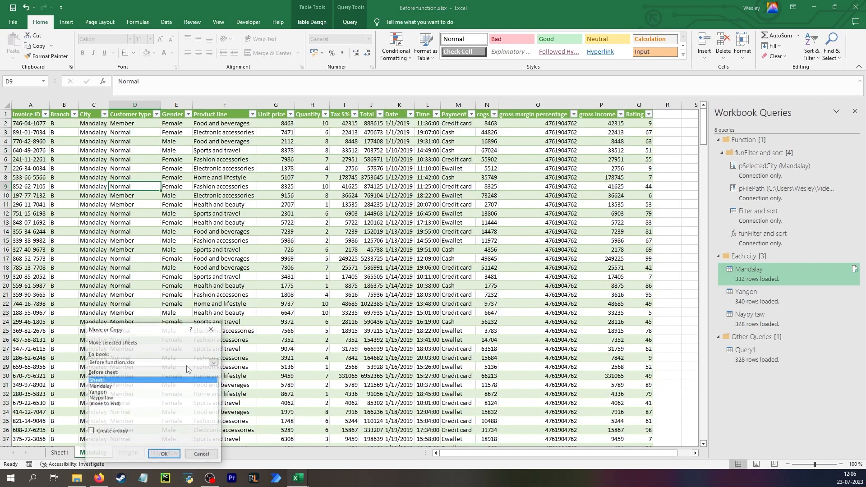
pyautogui.click(126, 363)
pyautogui.click(125, 372)
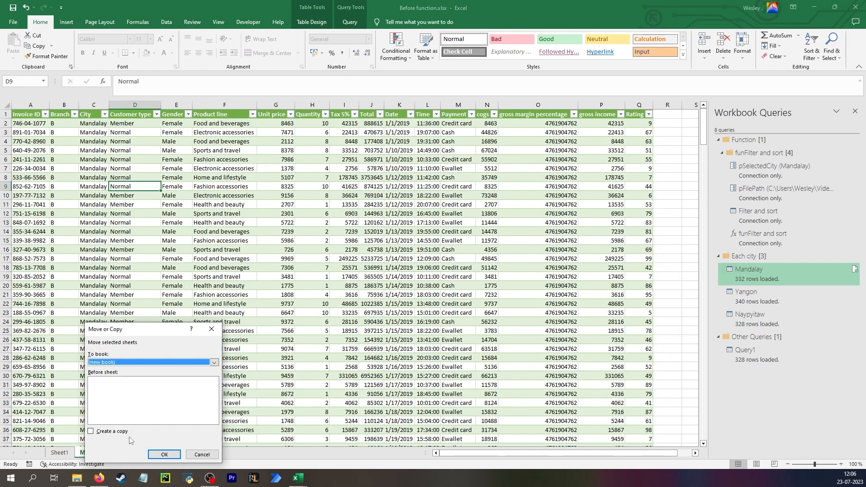
pyautogui.click(119, 432)
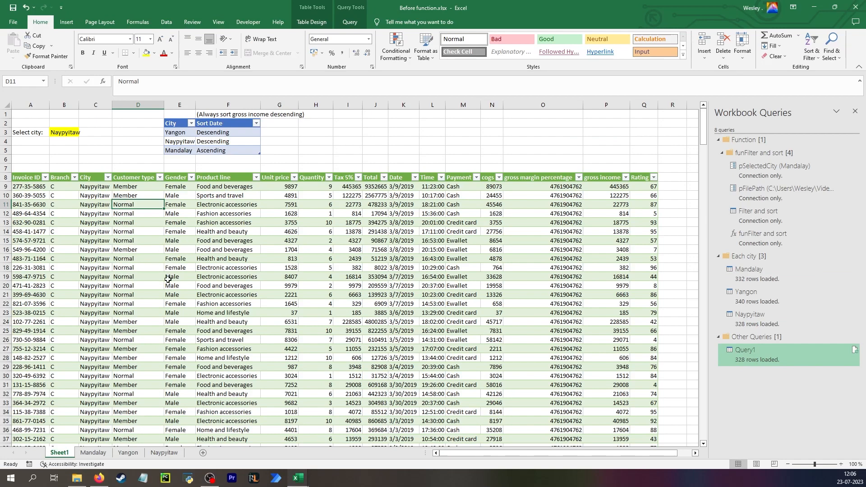
# Compare the applied steps of Query1, Mandalay and Filter and sort, and close the query editor
pyautogui.click(94, 453)
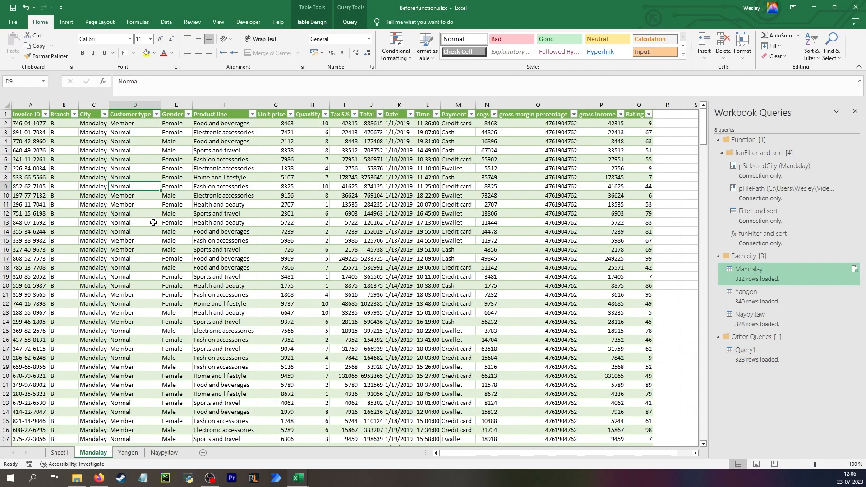
pyautogui.doubleClick(753, 351)
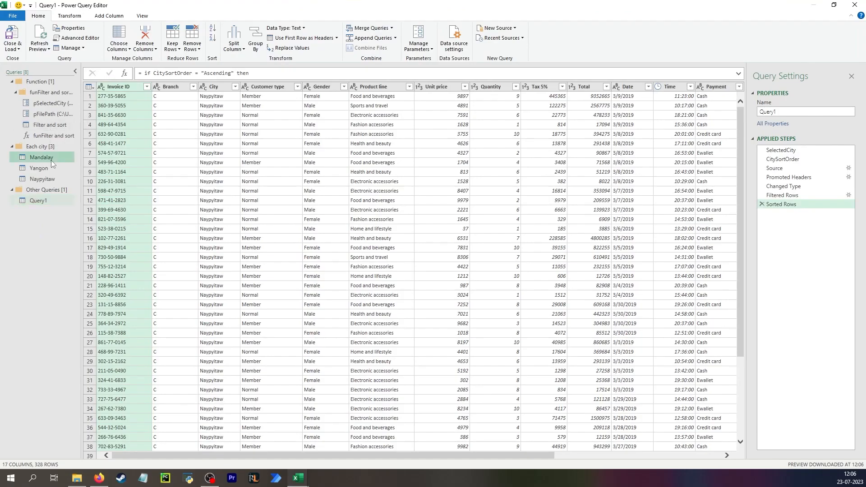
pyautogui.click(50, 161)
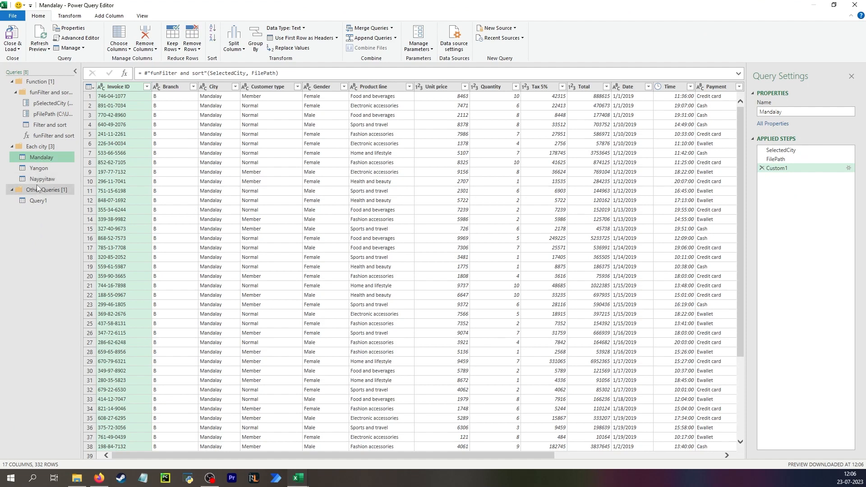
pyautogui.click(58, 126)
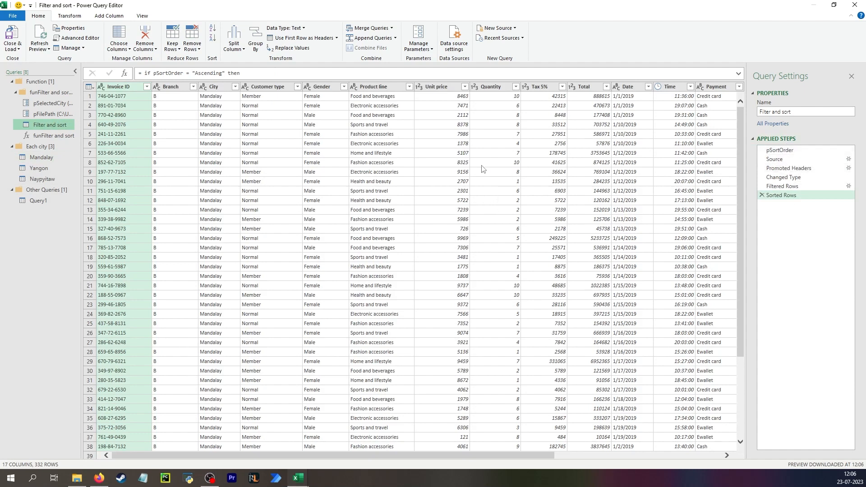
pyautogui.click(855, 4)
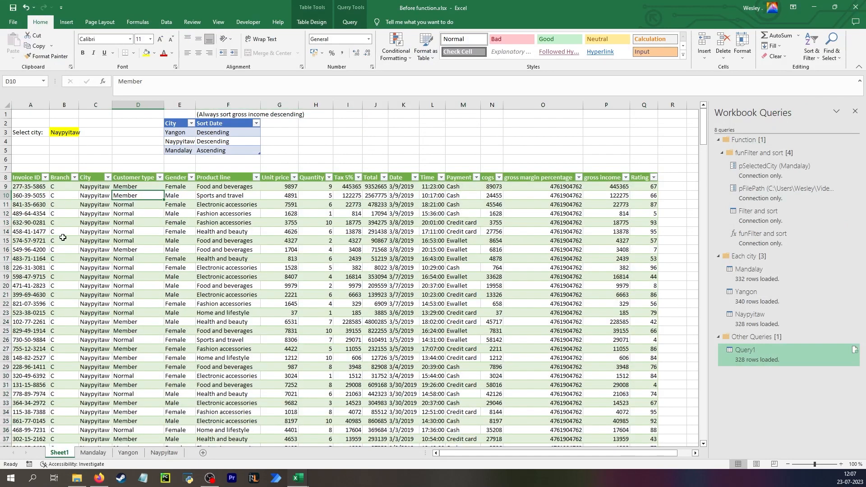